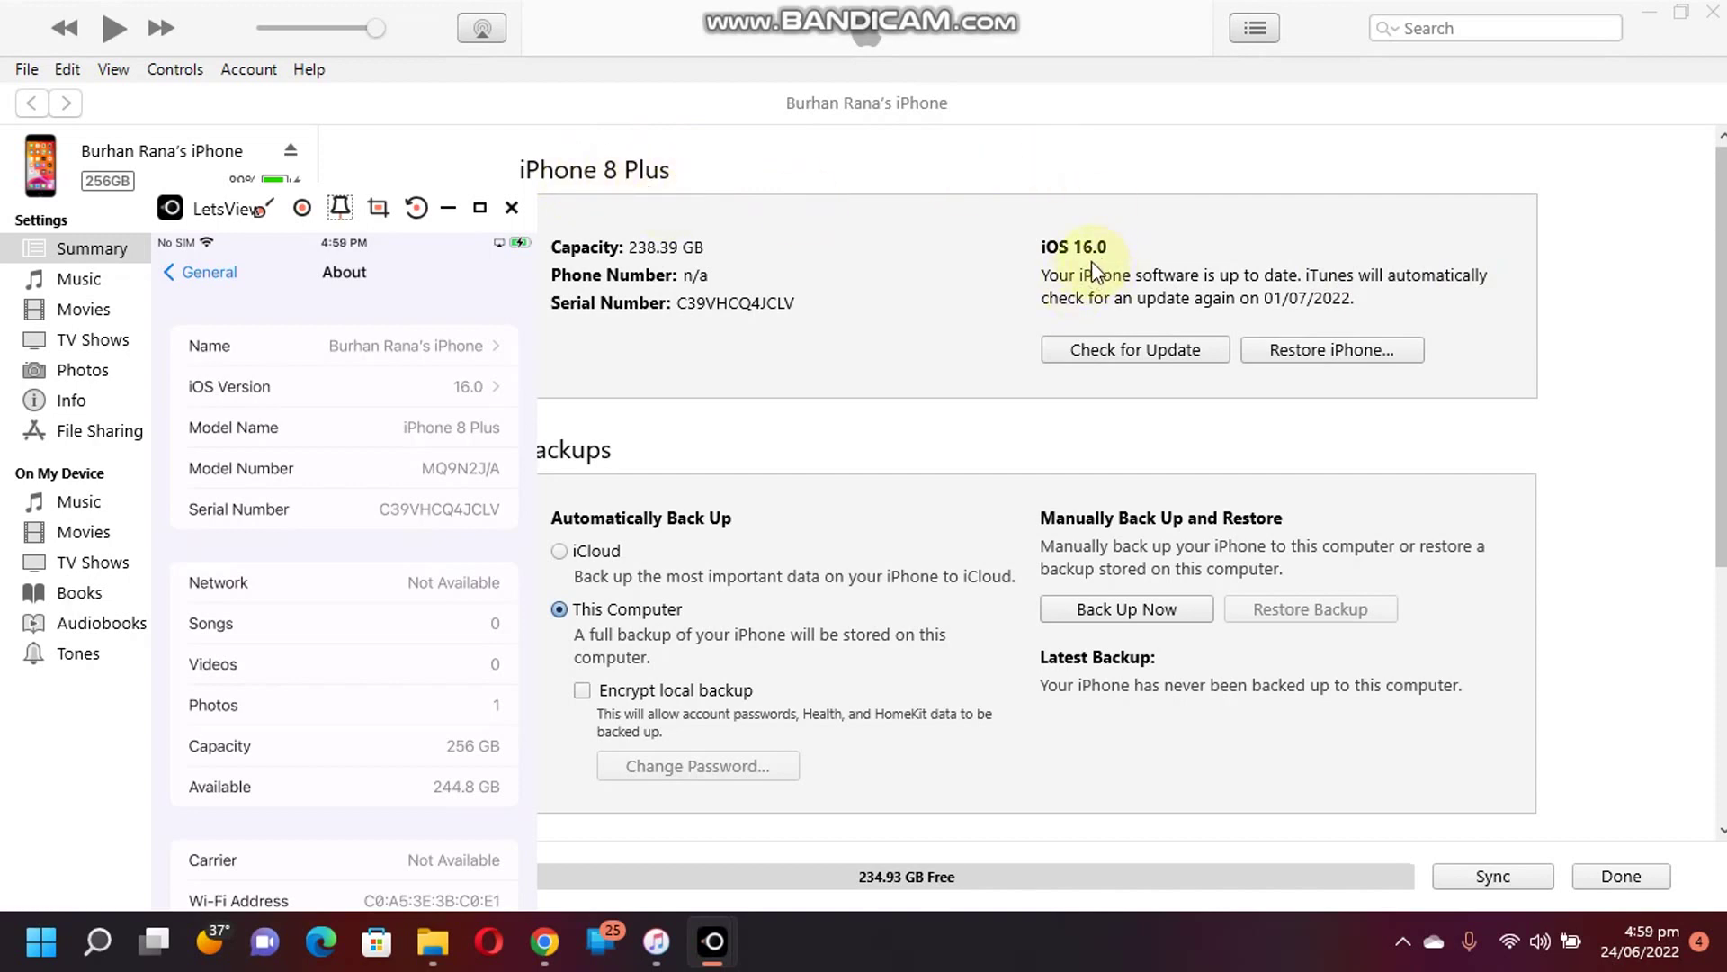
# - Back up the connected iPhone manually to this computer in iTunes
pyautogui.scroll(2, 471, 366)
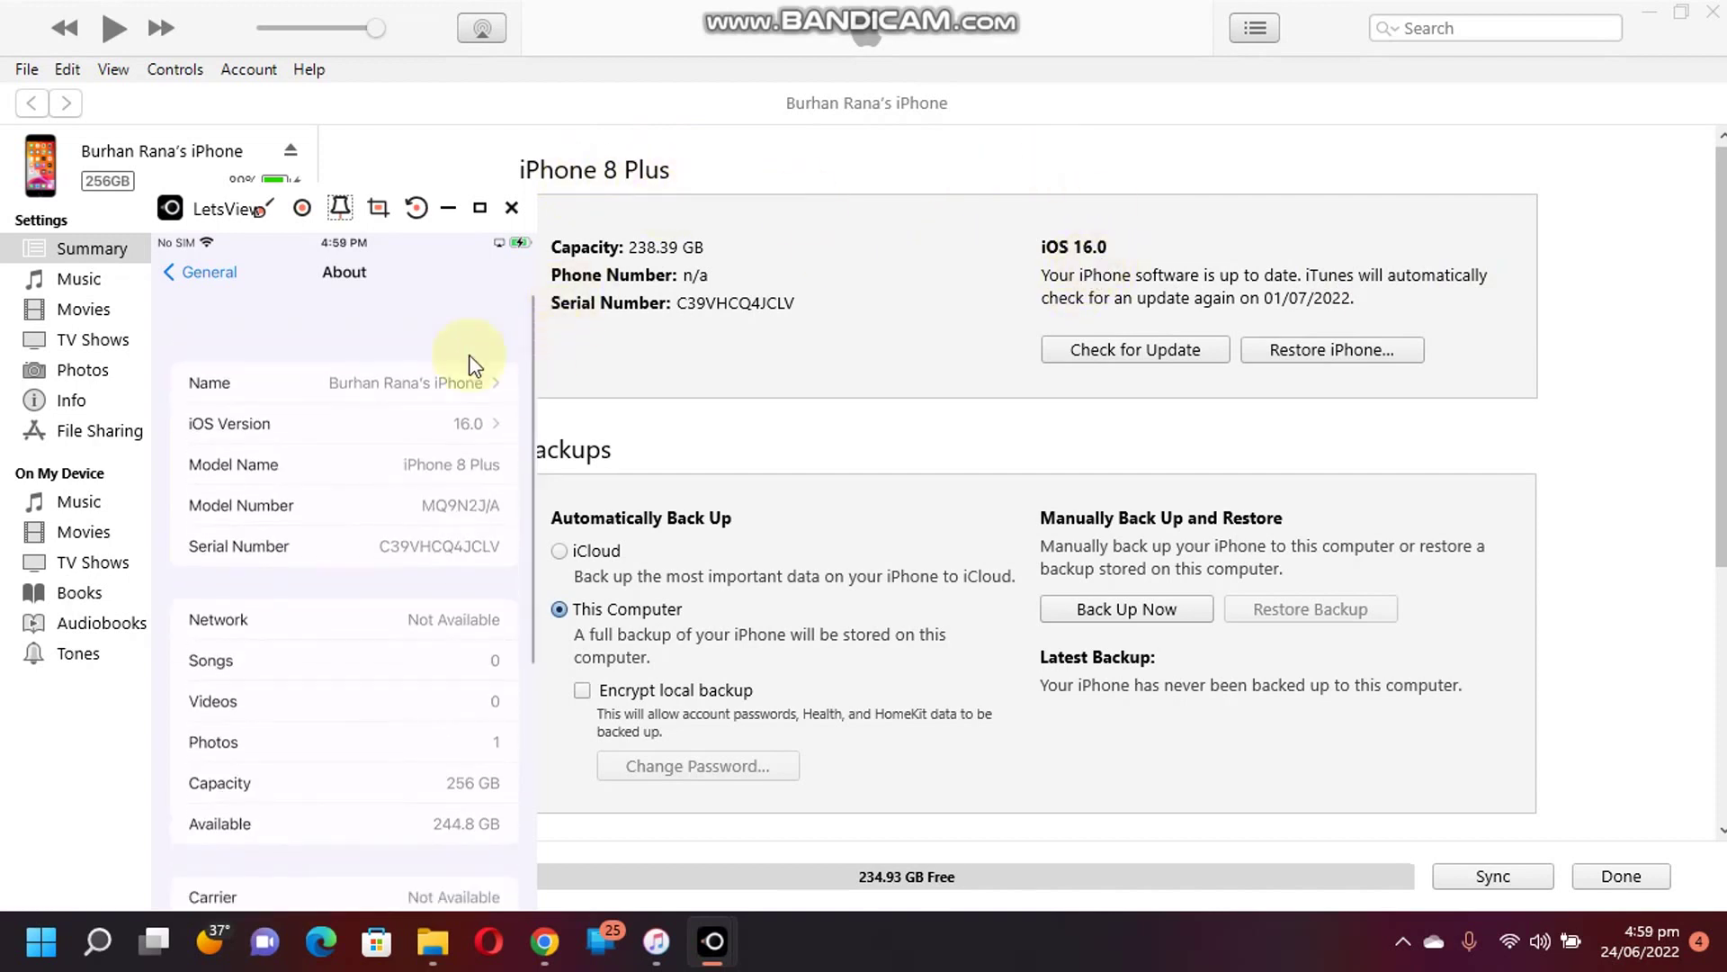
pyautogui.click(821, 423)
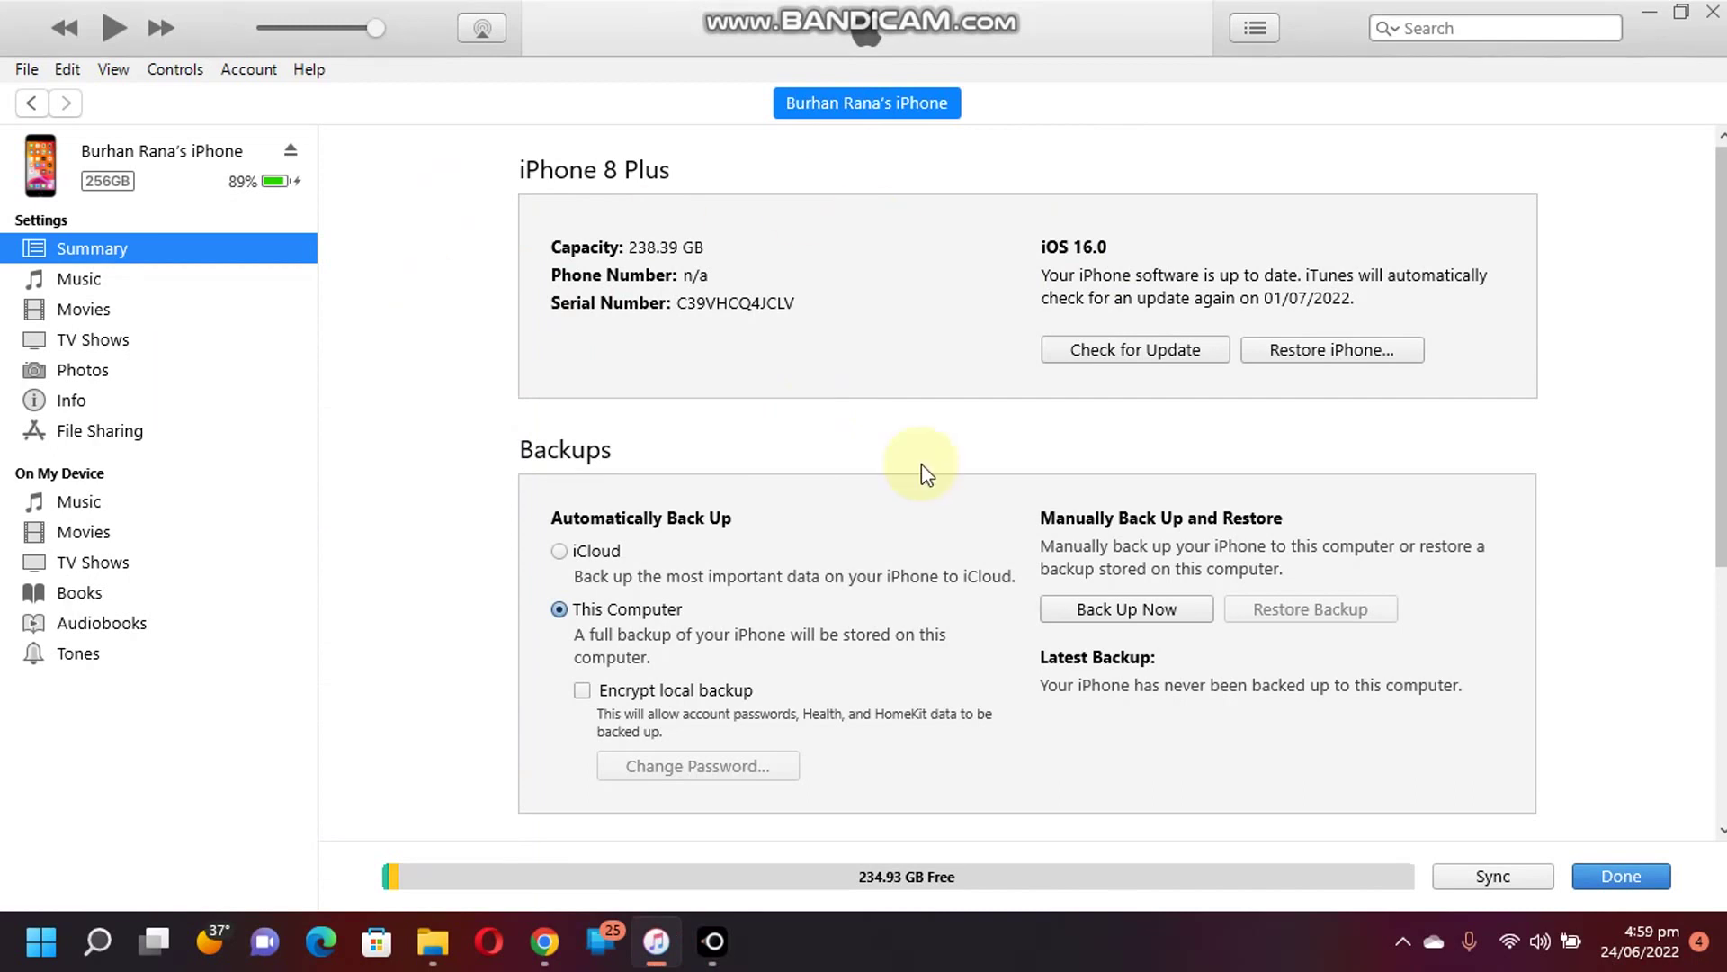
pyautogui.click(1115, 619)
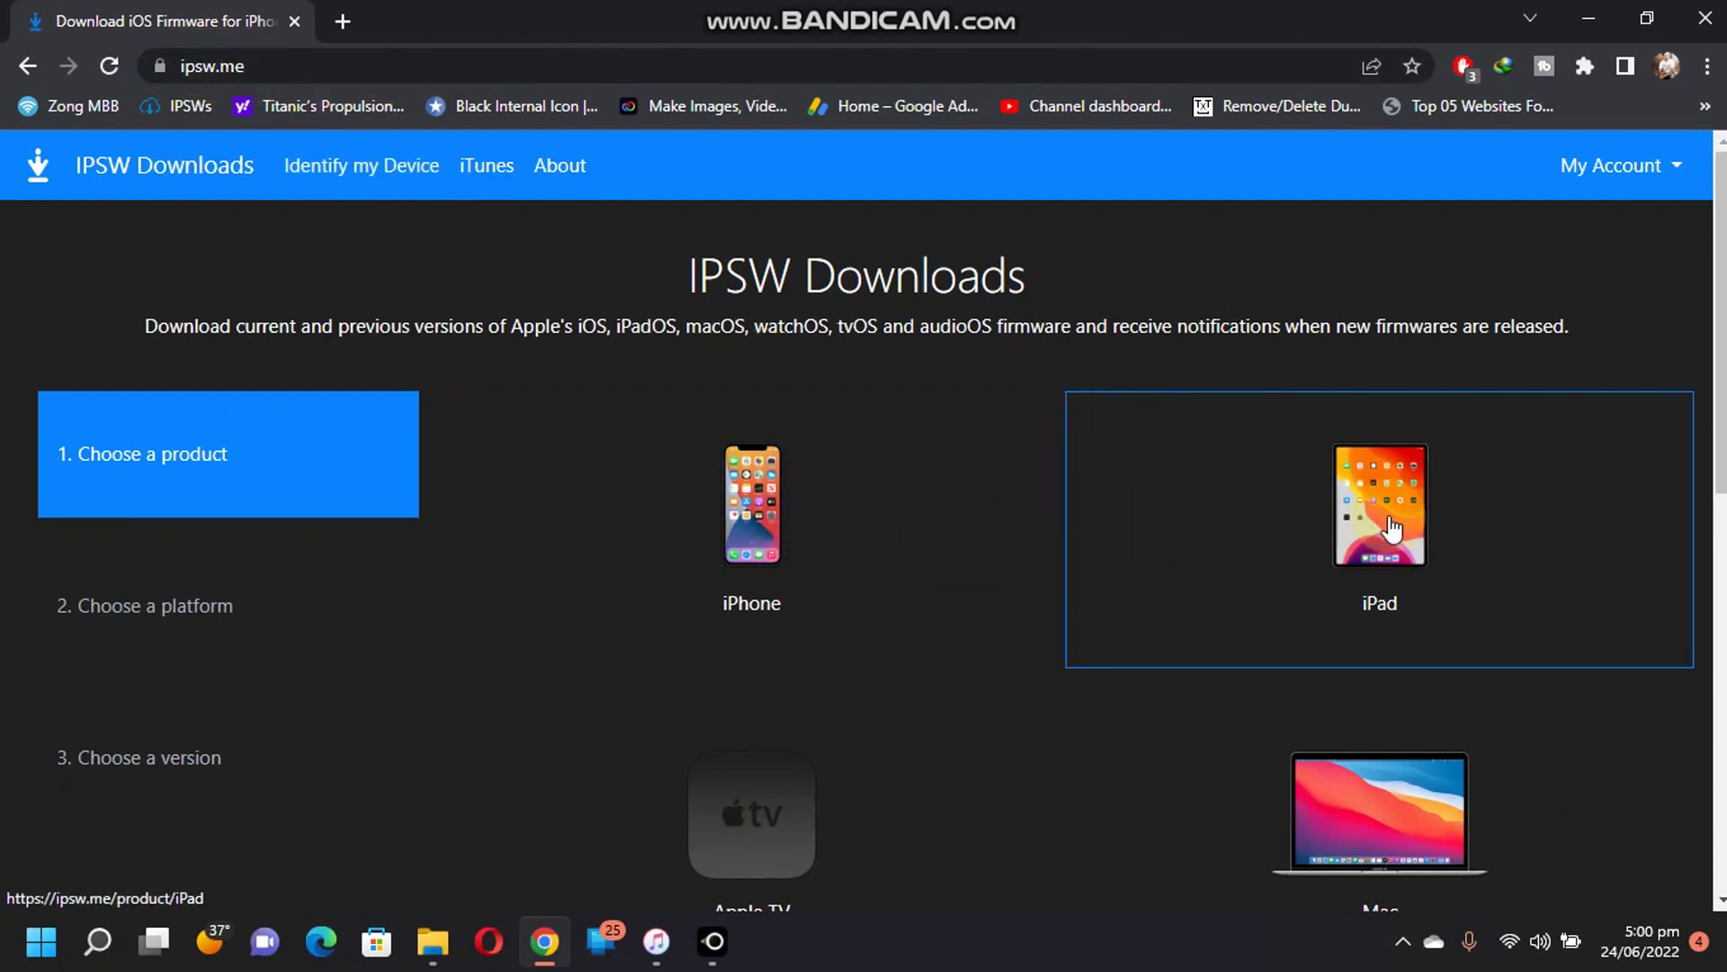
# - Choose iPhone as the product on IPSW Downloads and browse the model list to the iPhone 8 Plus variants
pyautogui.click(791, 529)
pyautogui.scroll(-15, 1599, 339)
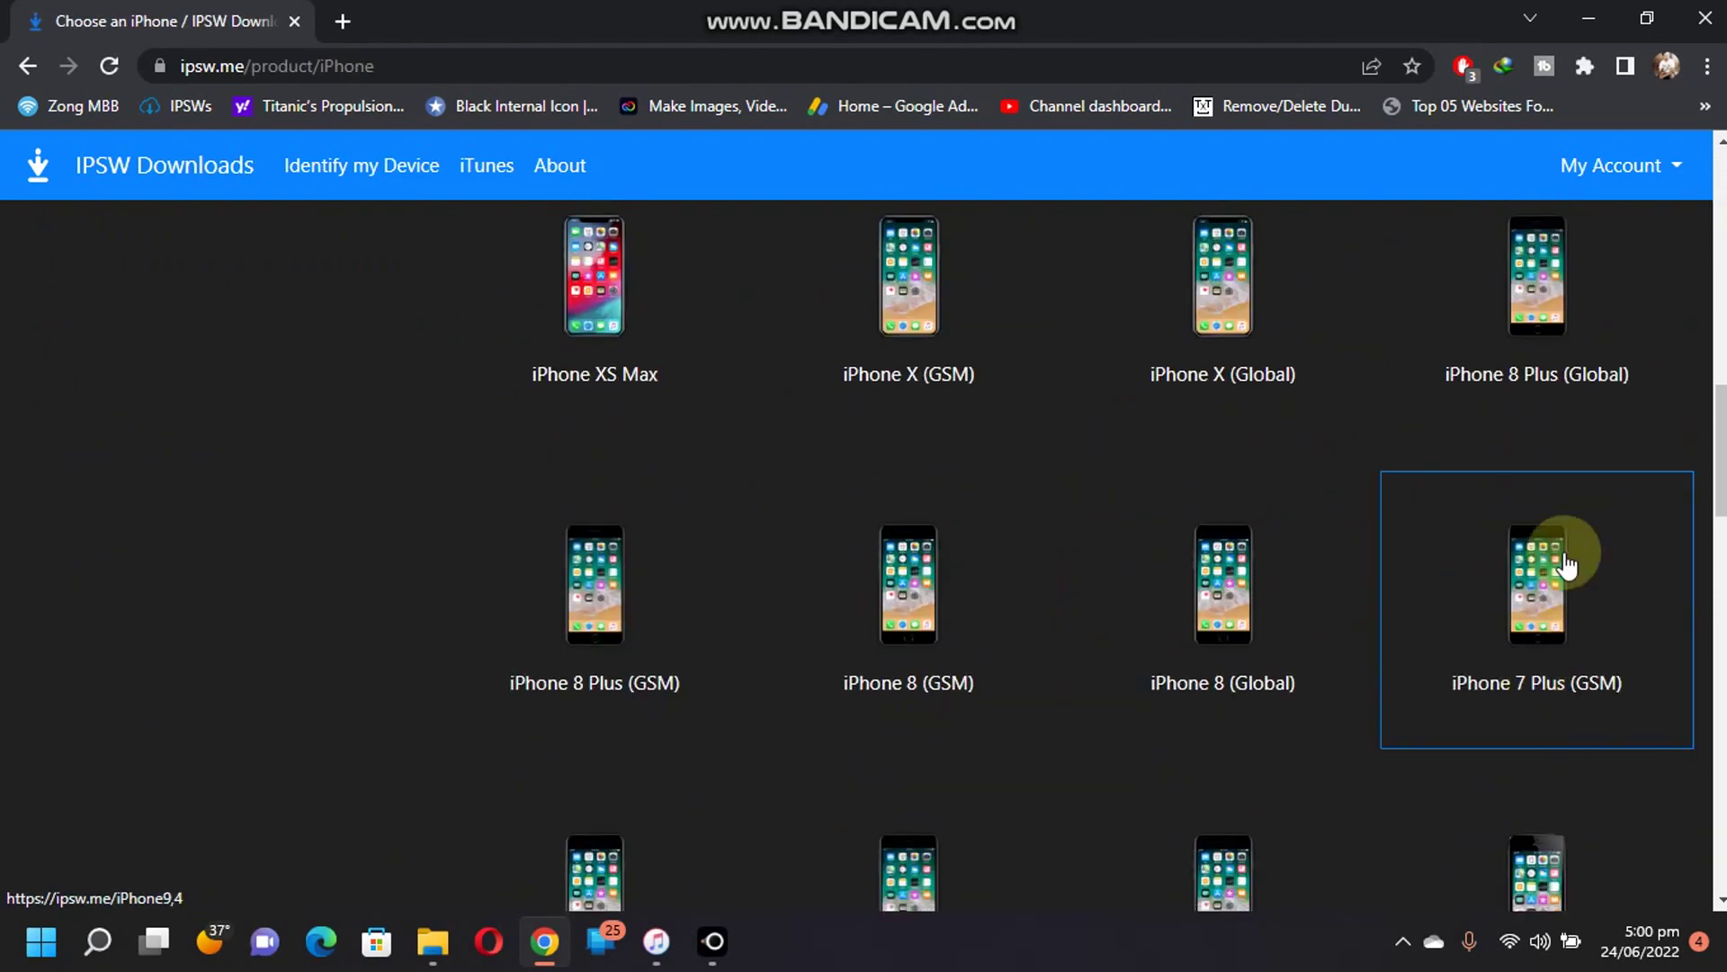
pyautogui.scroll(10, 1381, 580)
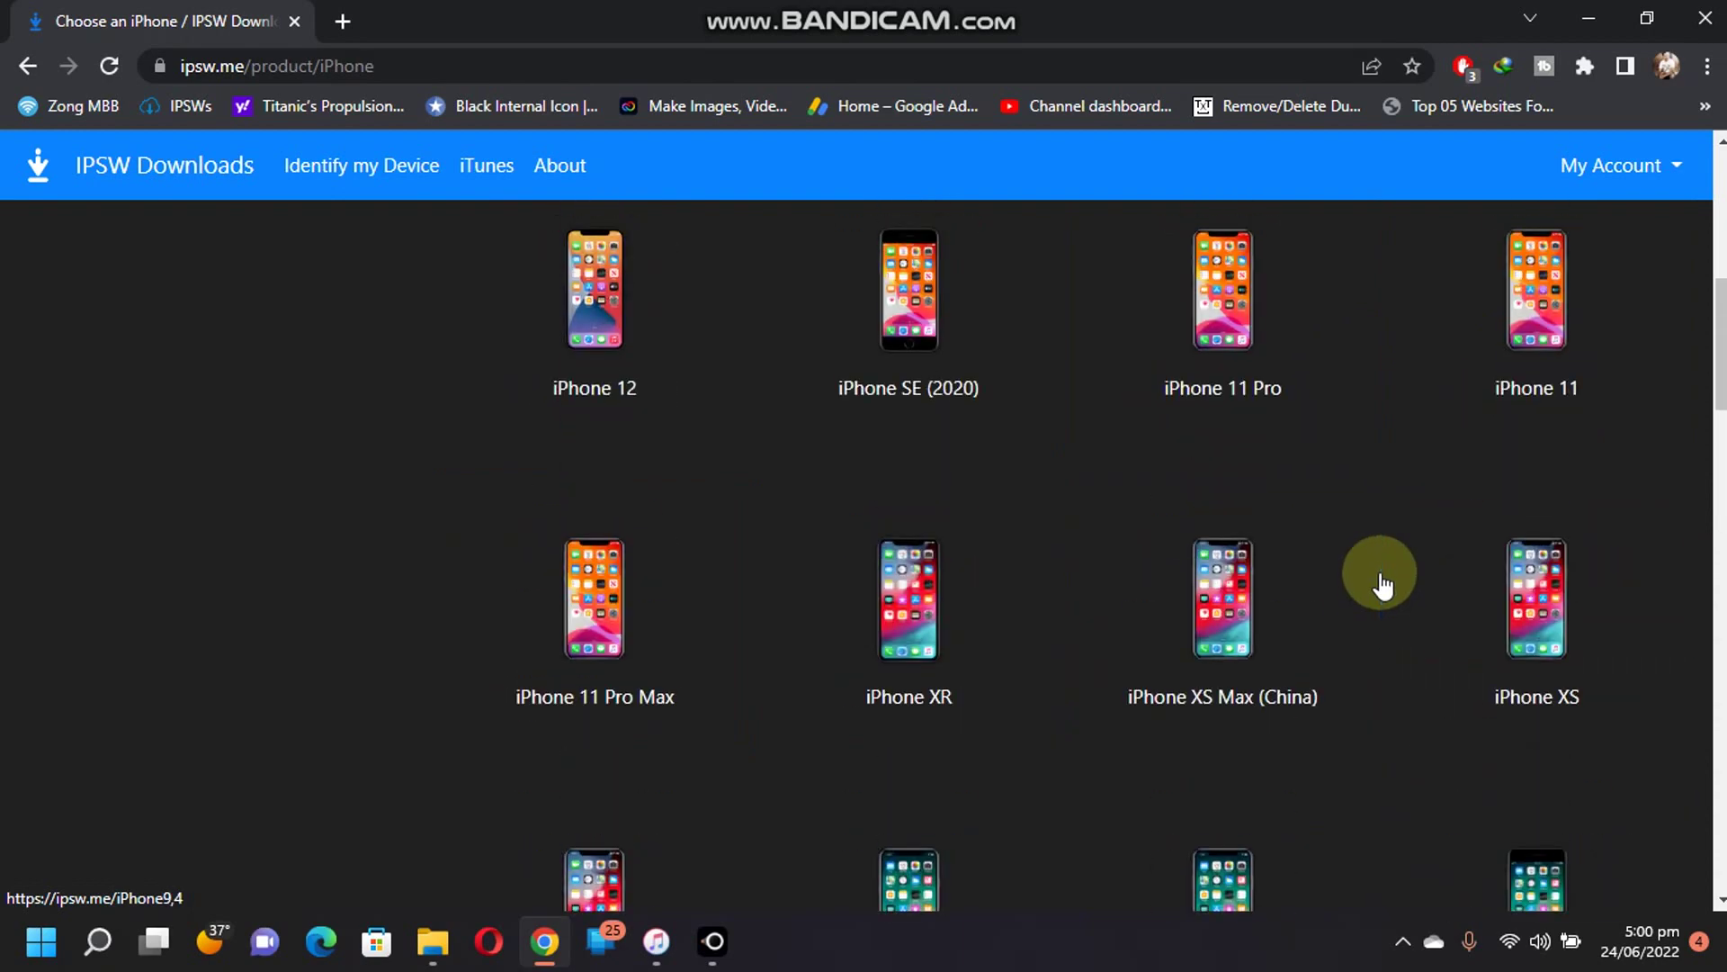
pyautogui.scroll(-10, 1382, 585)
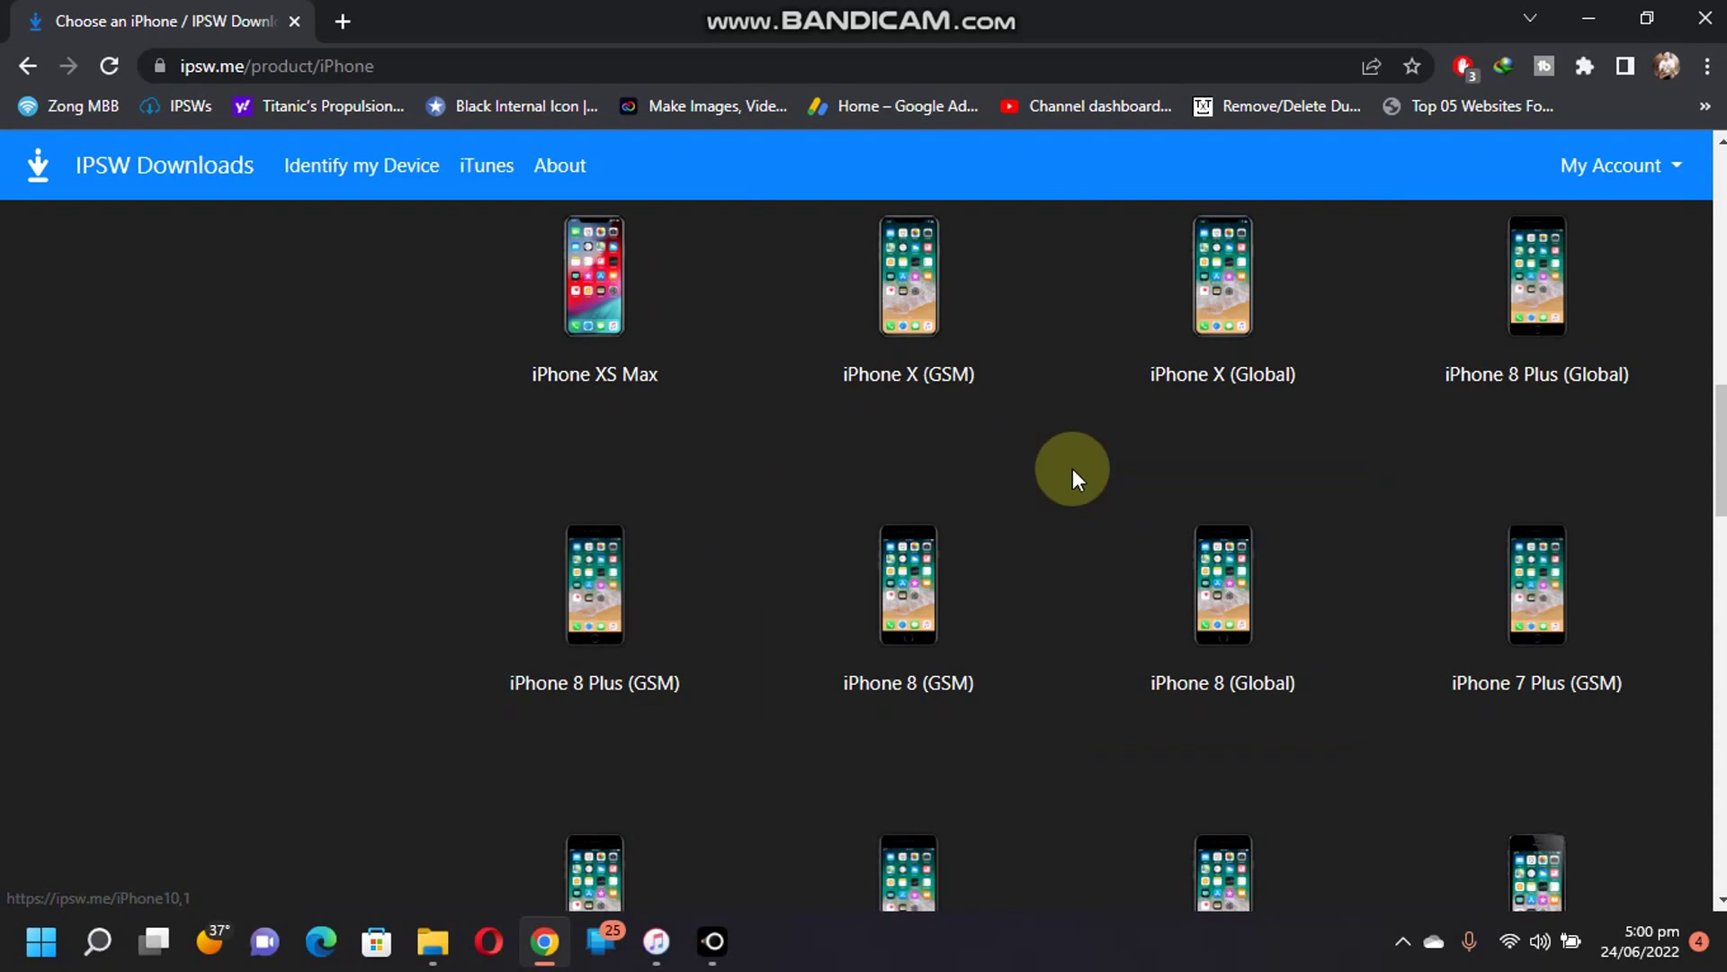
# - Switch to iTunes and display the iPhone's model identifier in place of its serial number
pyautogui.click(658, 942)
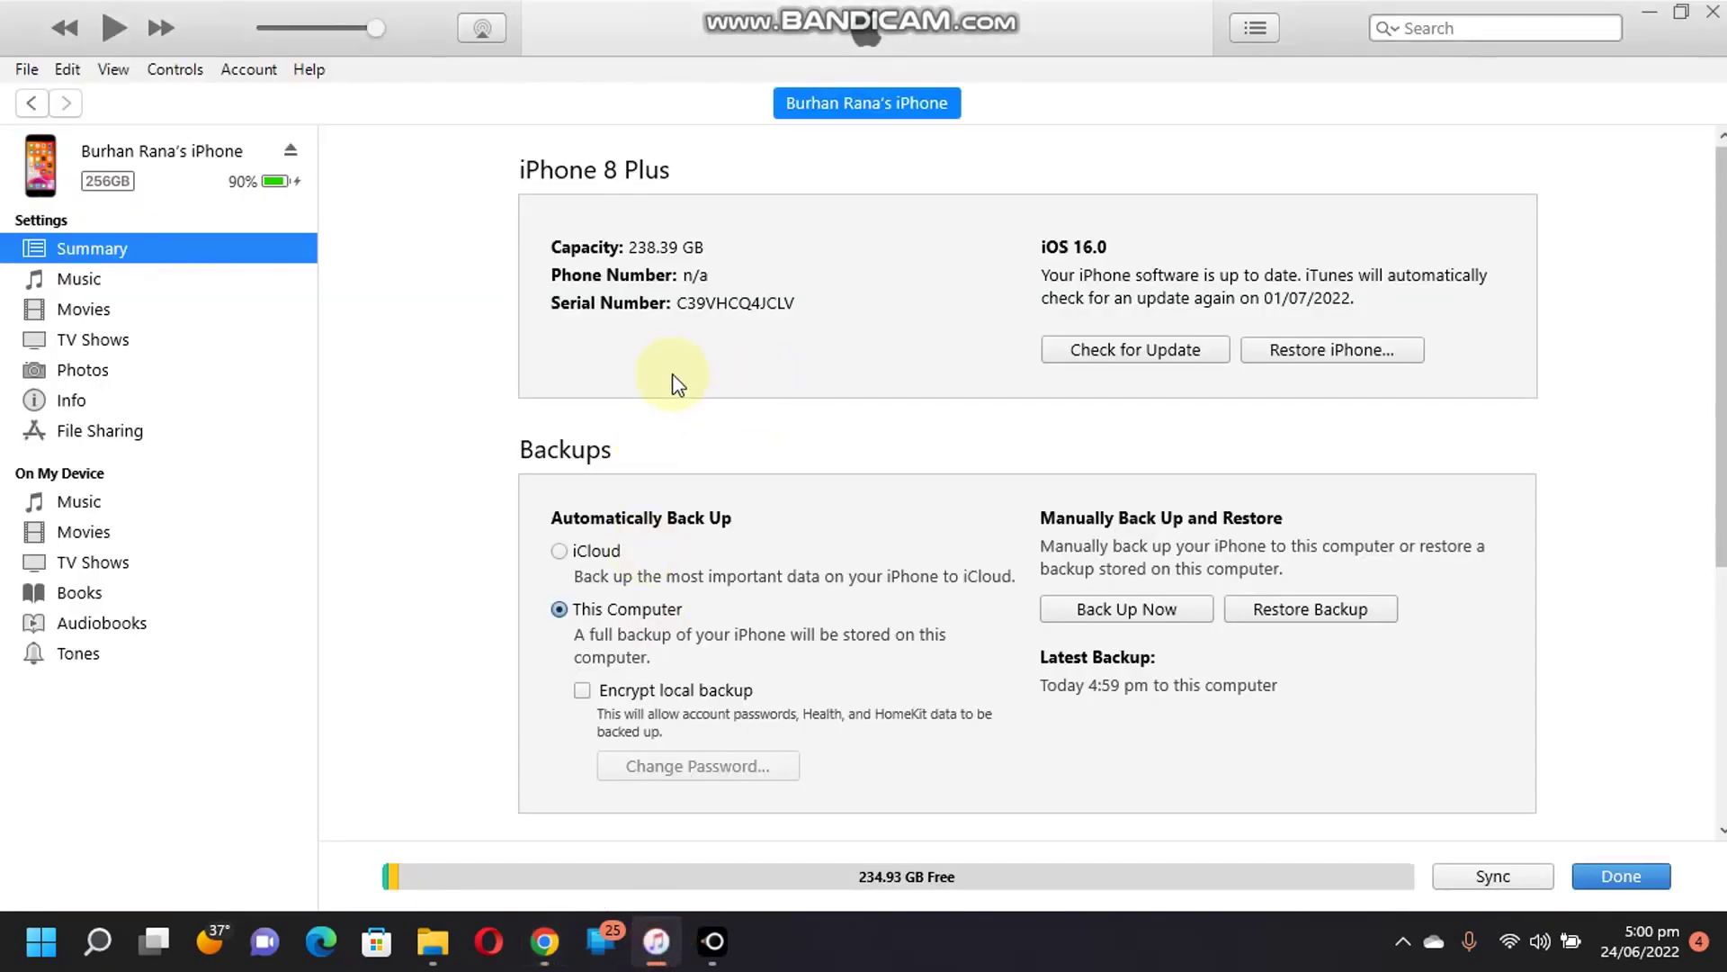
pyautogui.click(587, 306)
pyautogui.click(569, 304)
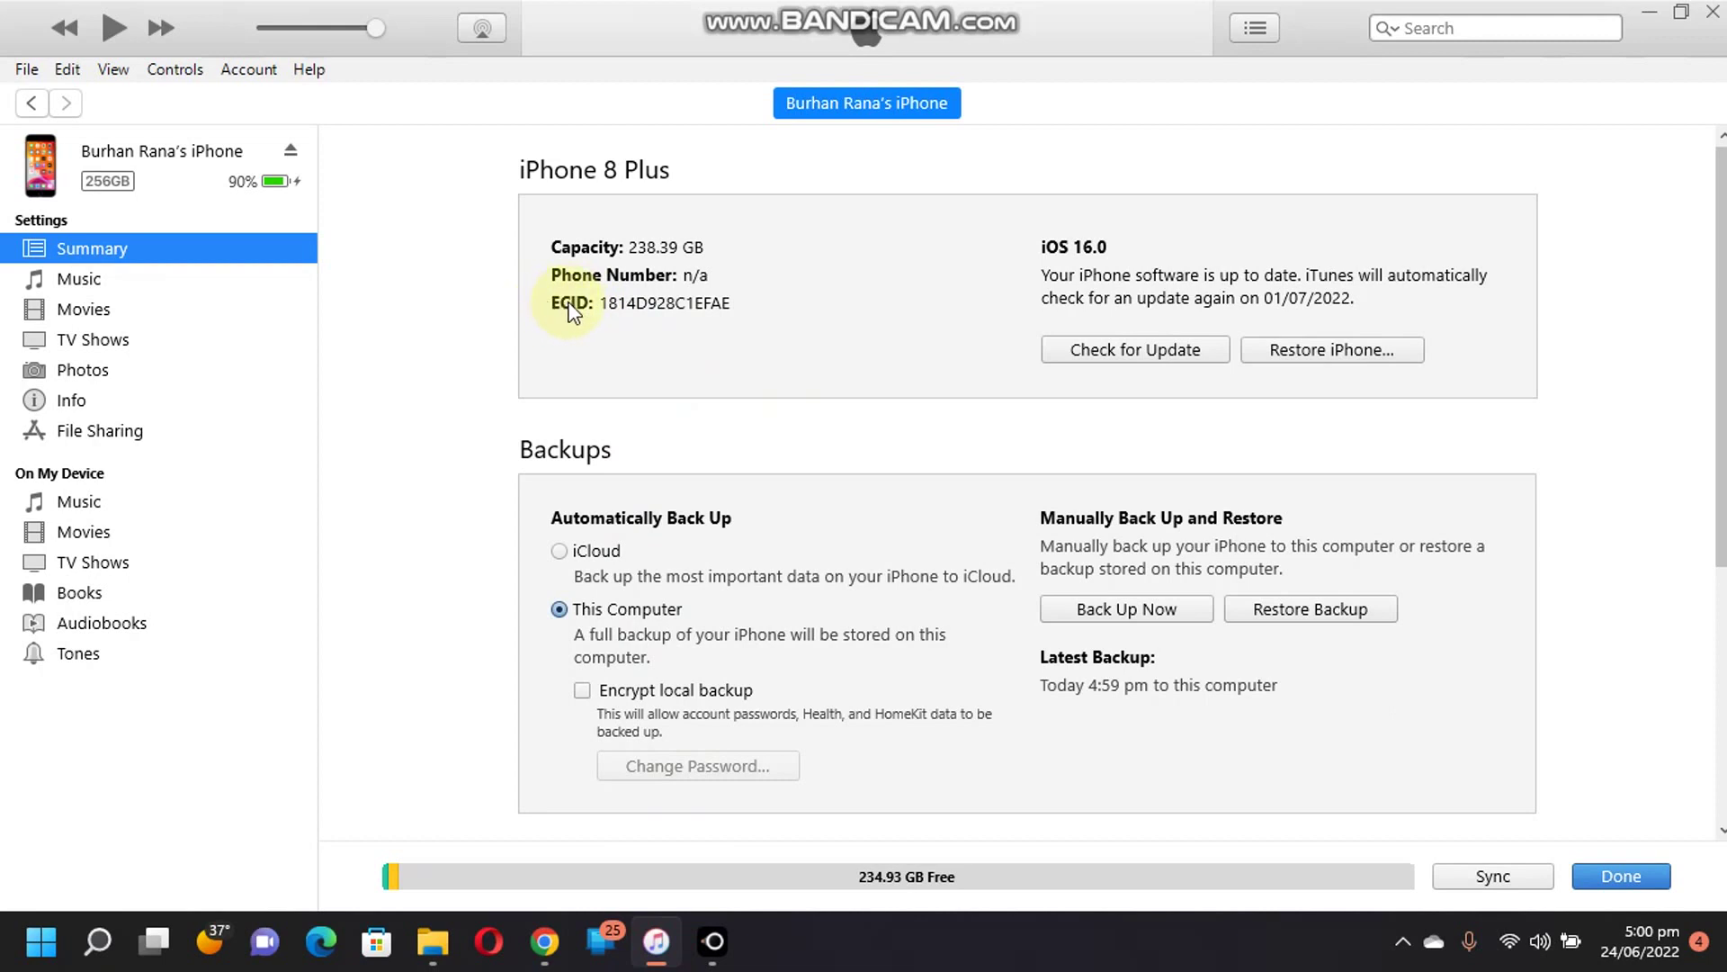
pyautogui.click(570, 308)
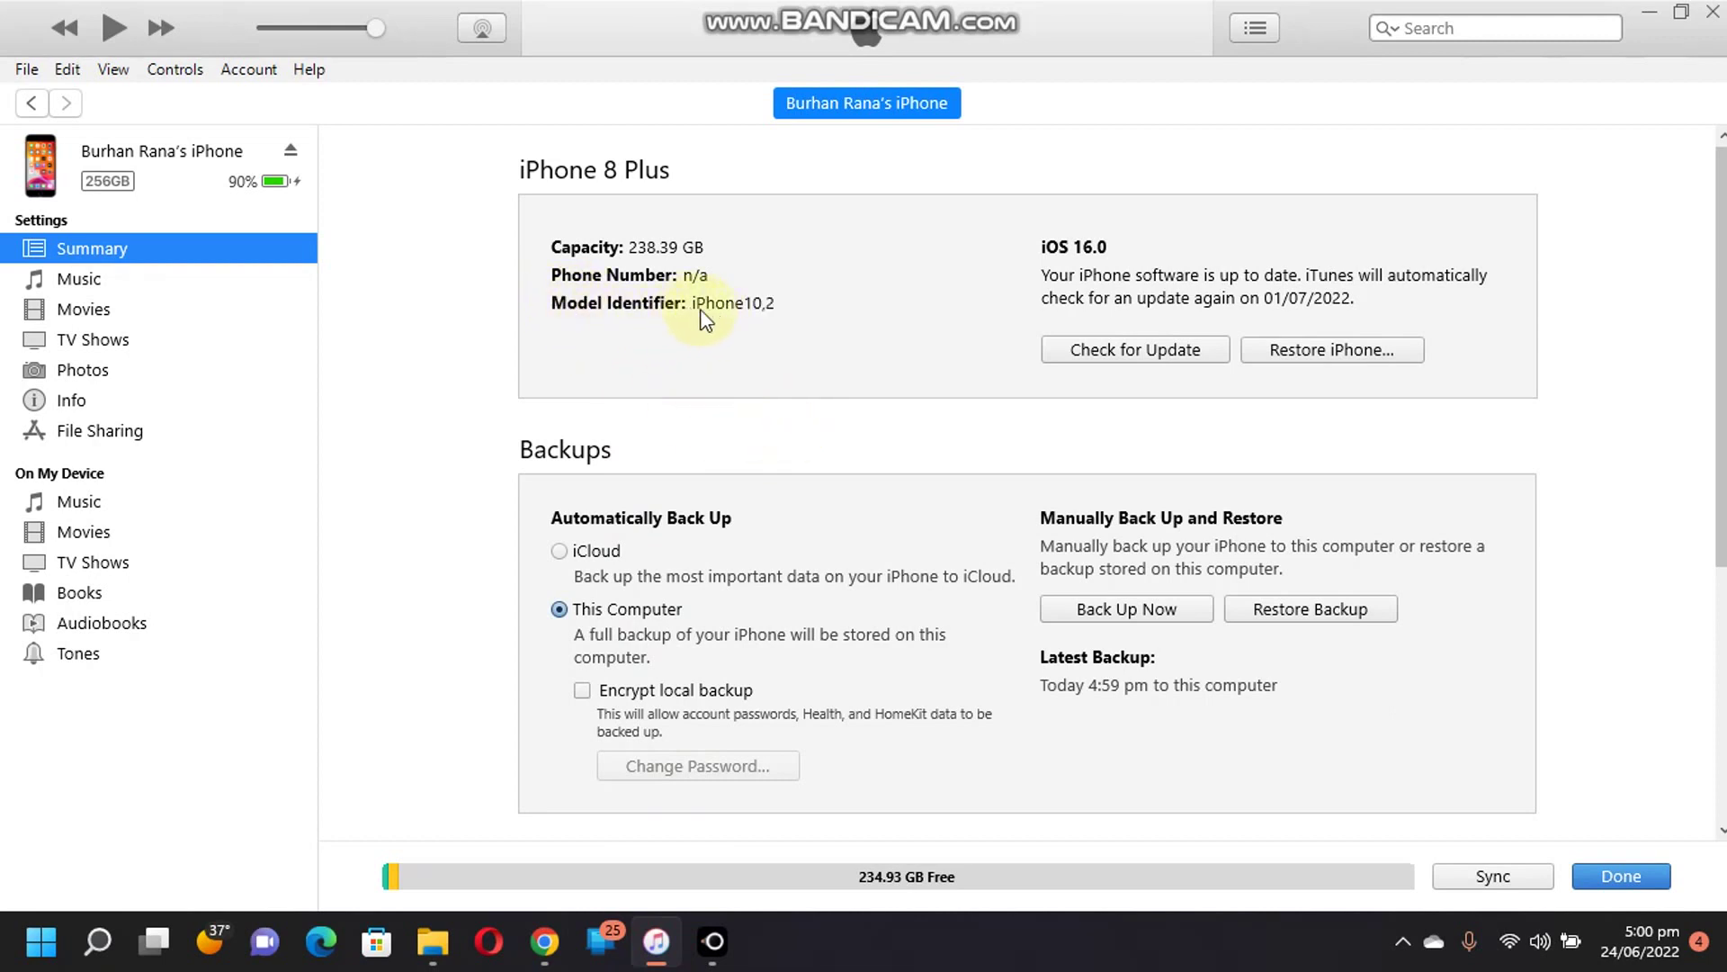
# - Return to IPSW Downloads in Chrome, choose iPhone 8 Plus (Global) and check its model identifier under the heading
pyautogui.click(544, 941)
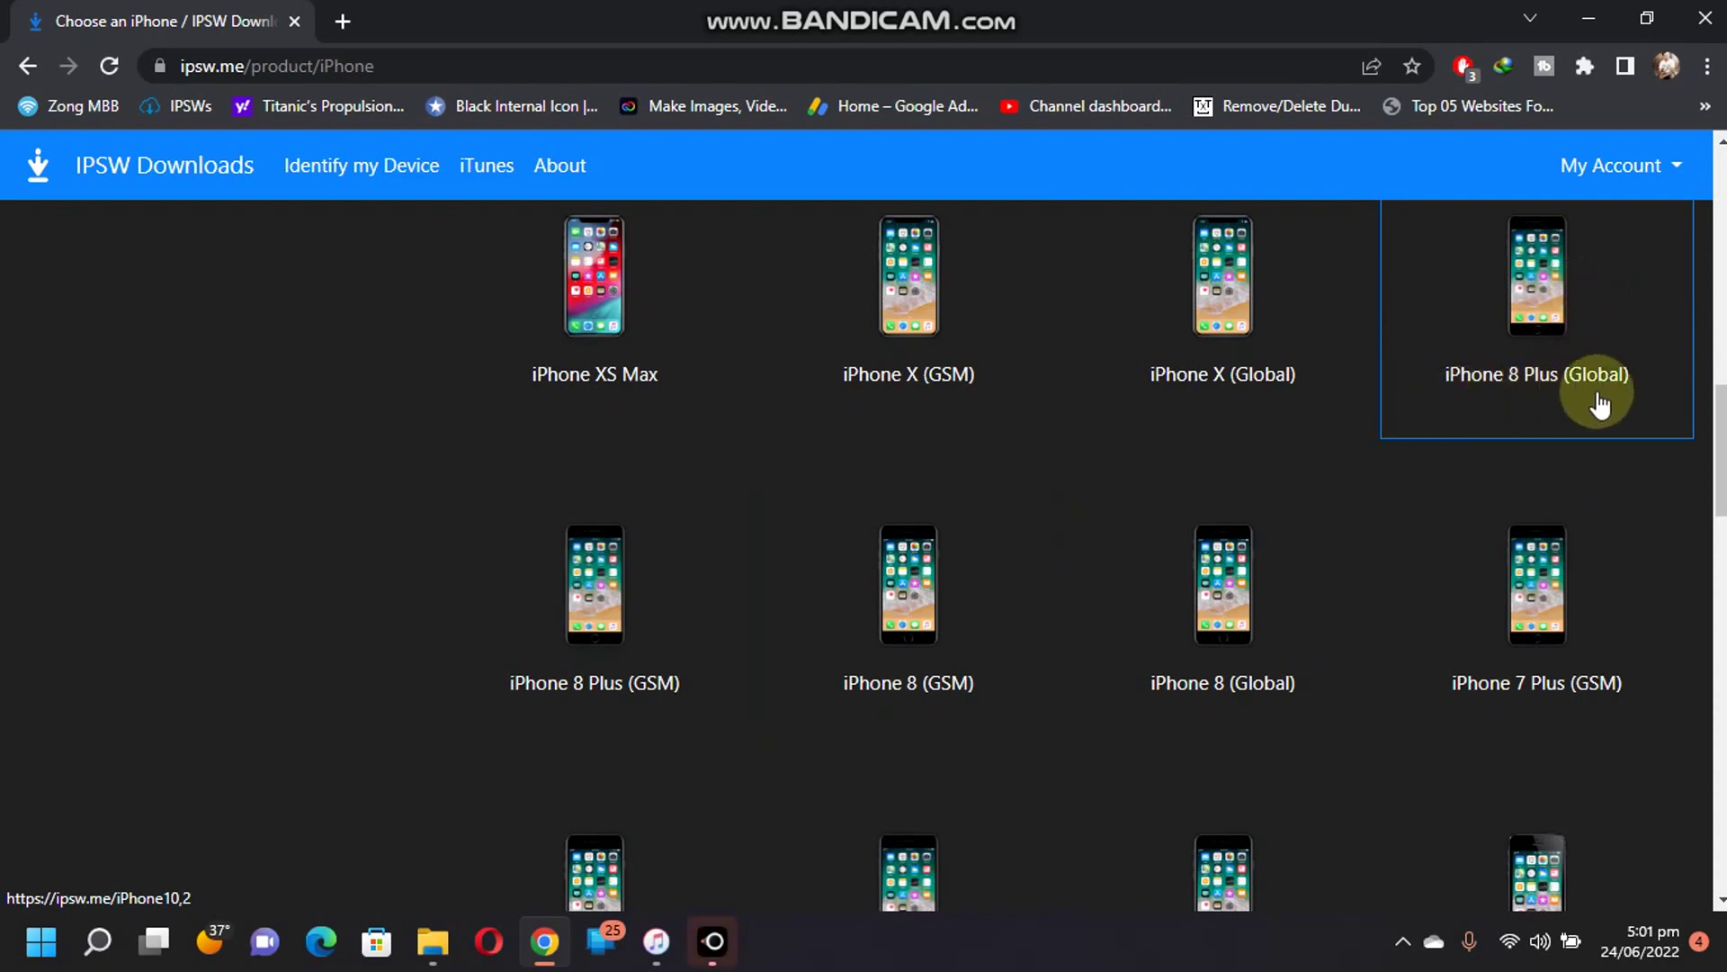
pyautogui.click(1535, 278)
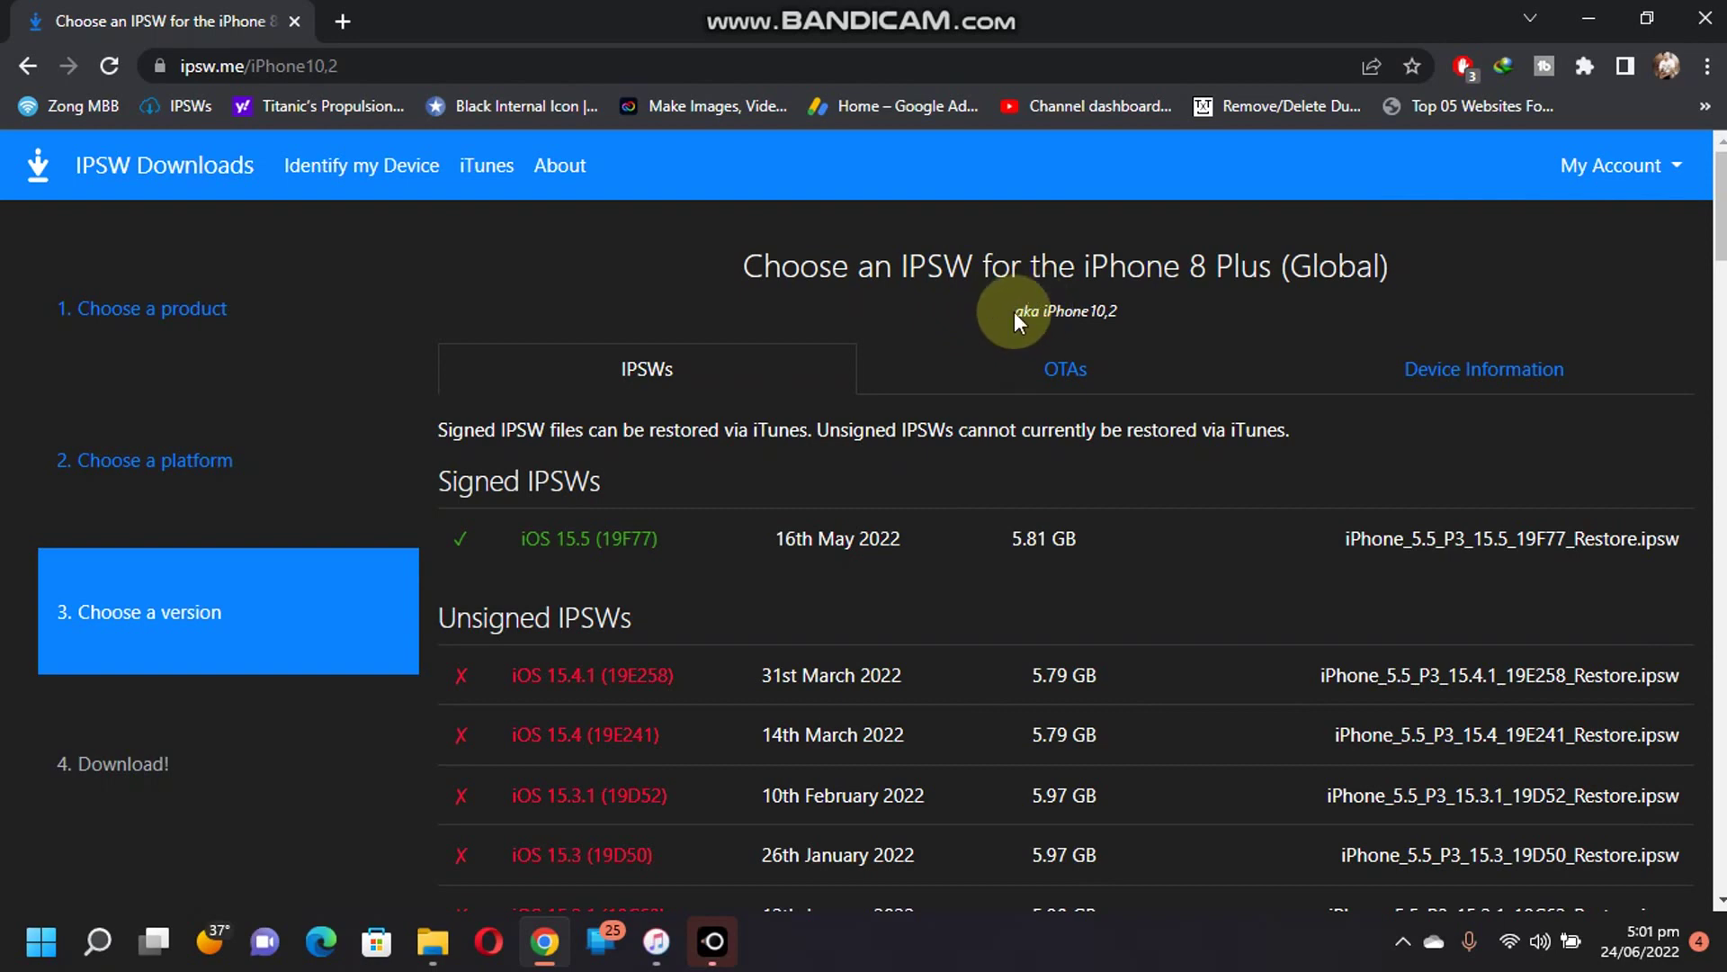
pyautogui.moveTo(1005, 311); pyautogui.dragTo(1108, 312)
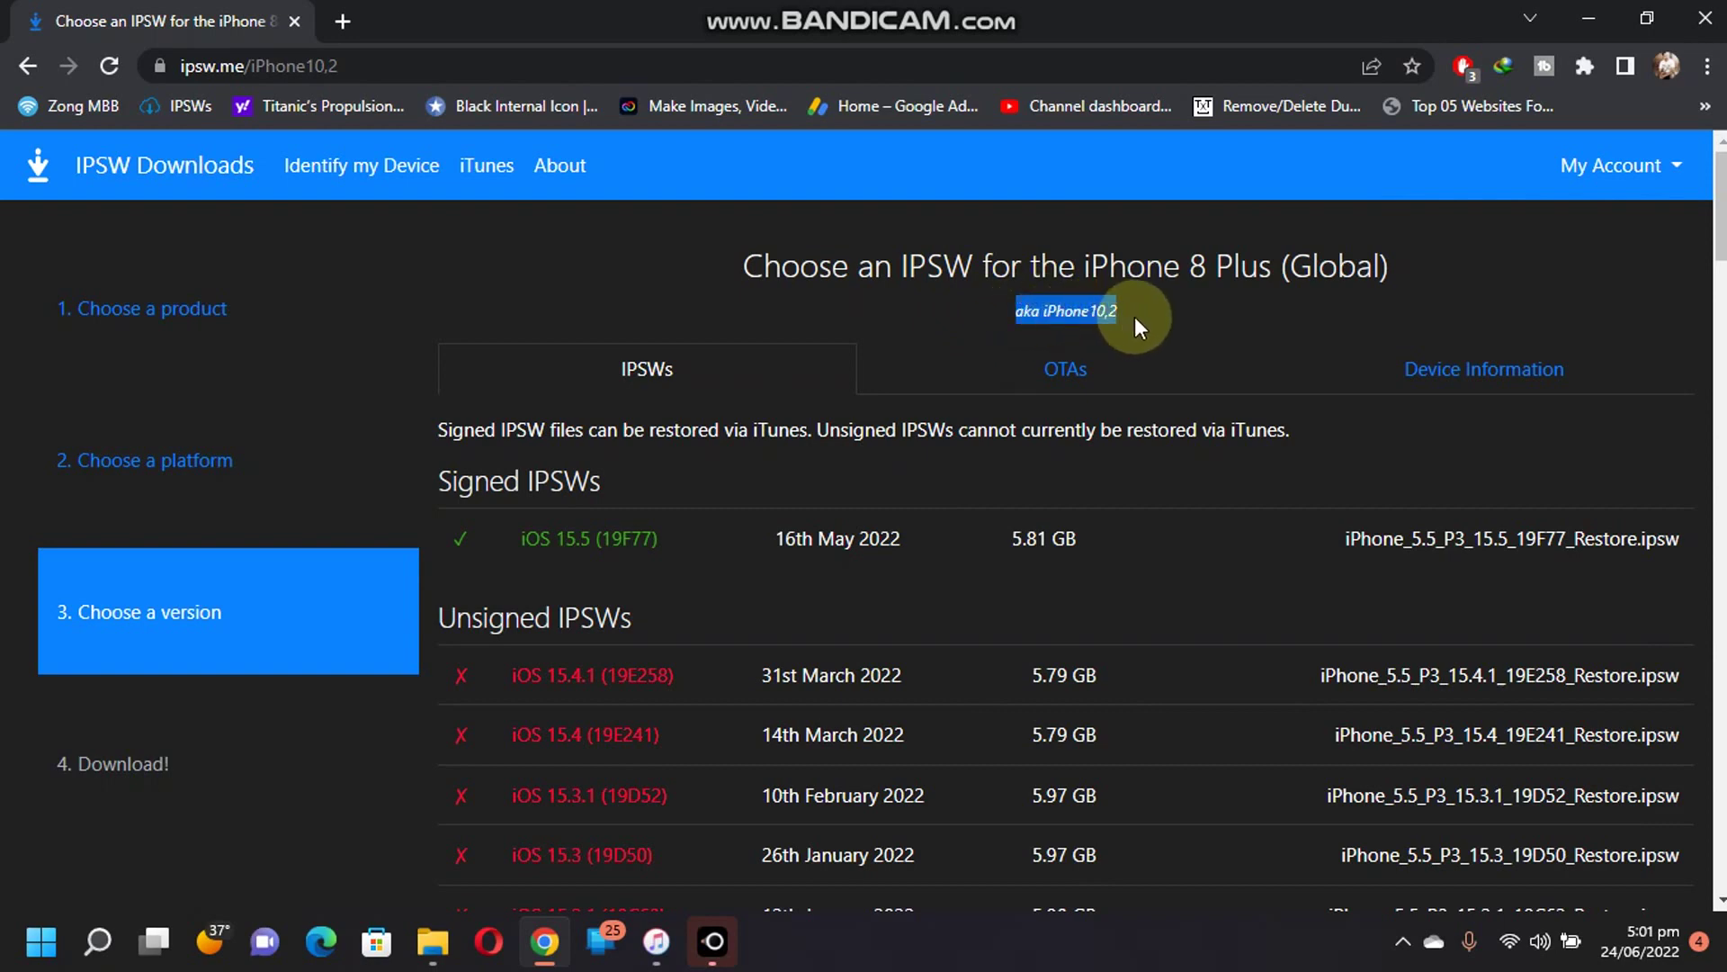
pyautogui.click(1165, 306)
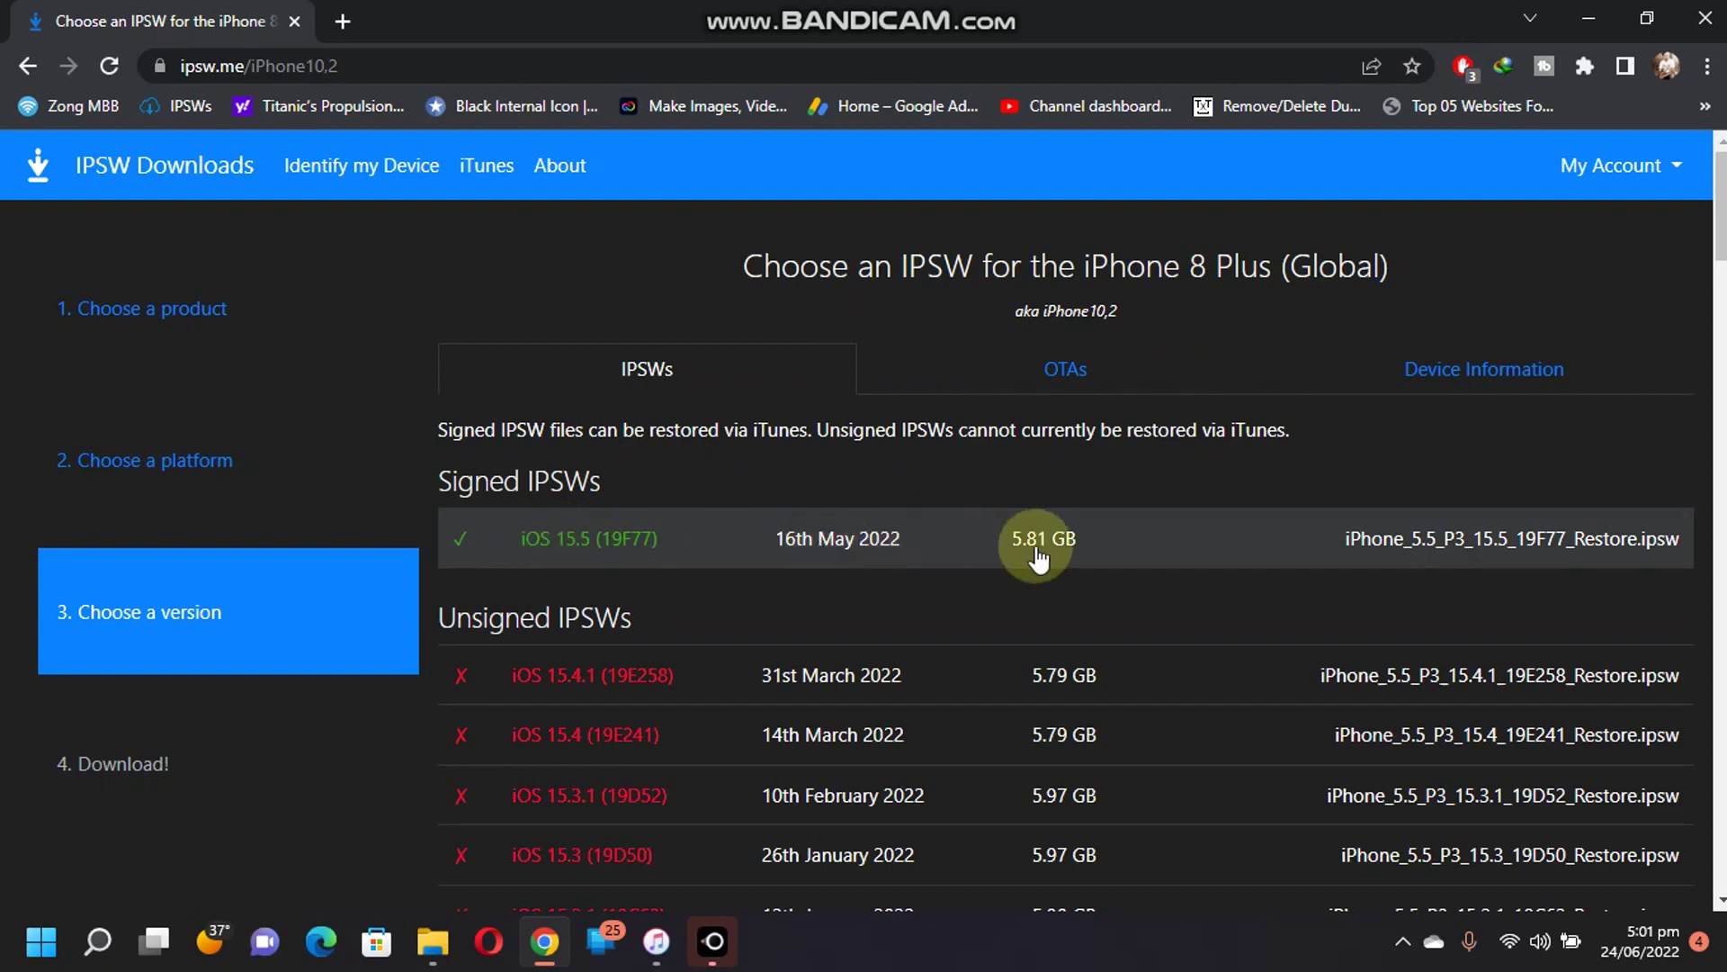
# - Open the download page of the signed iOS 15.5 (19F77) firmware and look over its download options
pyautogui.click(552, 536)
pyautogui.scroll(-6, 1253, 540)
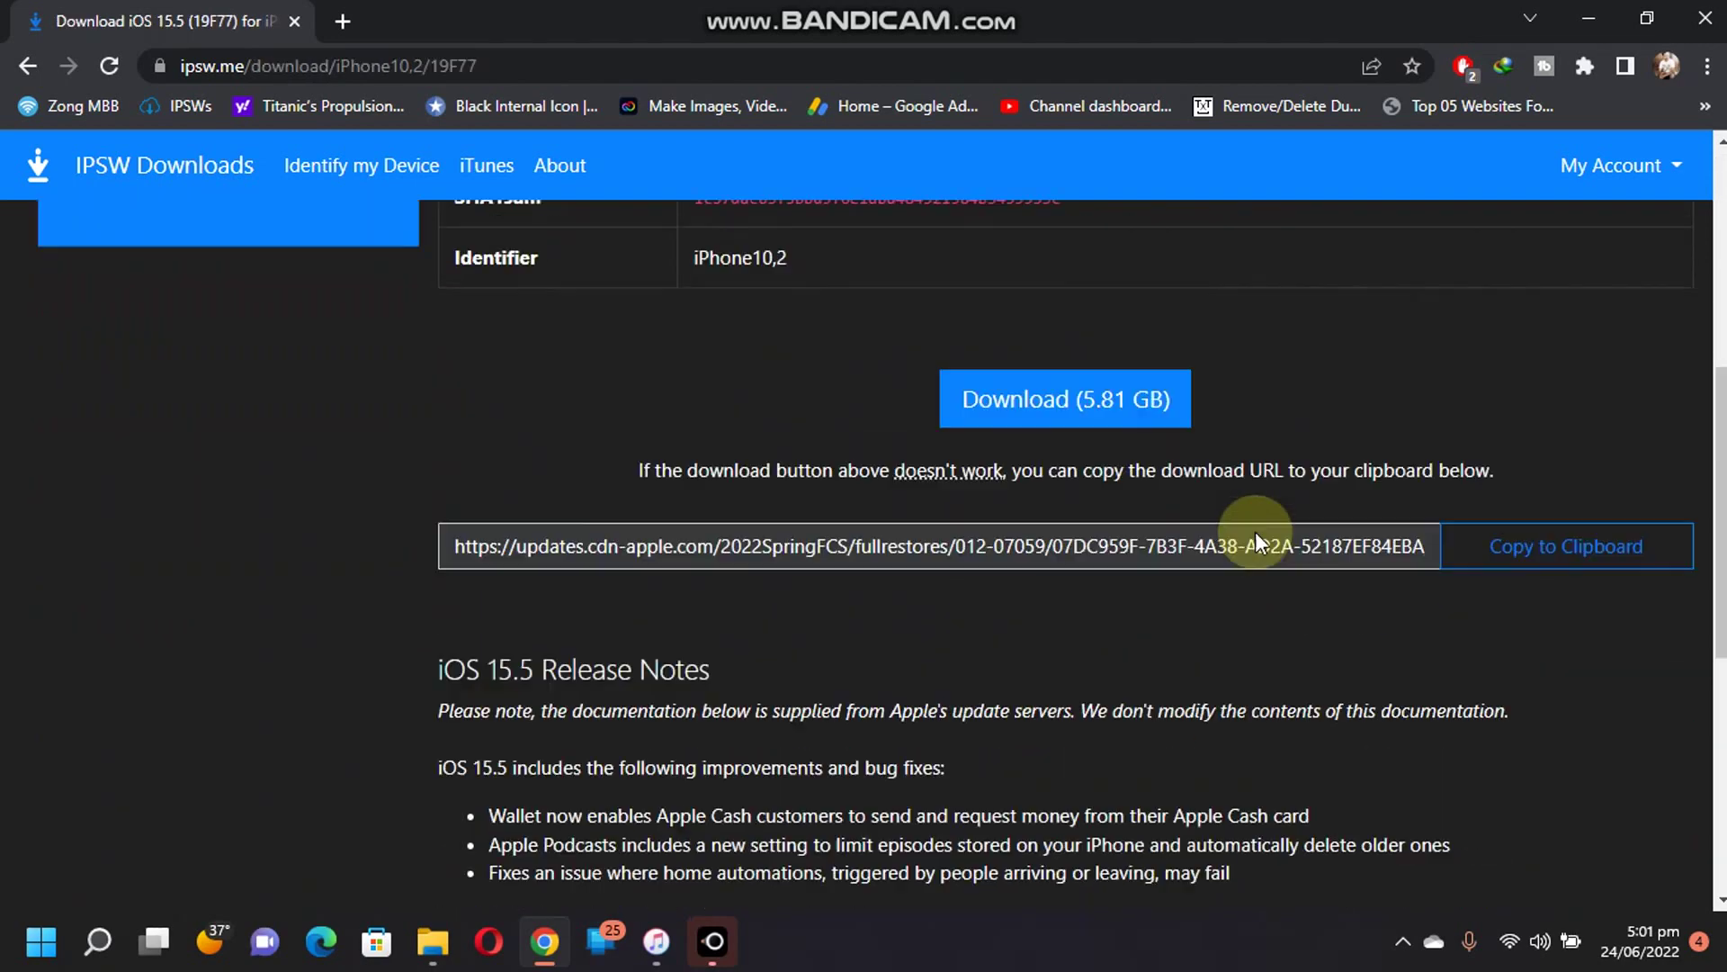
pyautogui.scroll(5, 1272, 521)
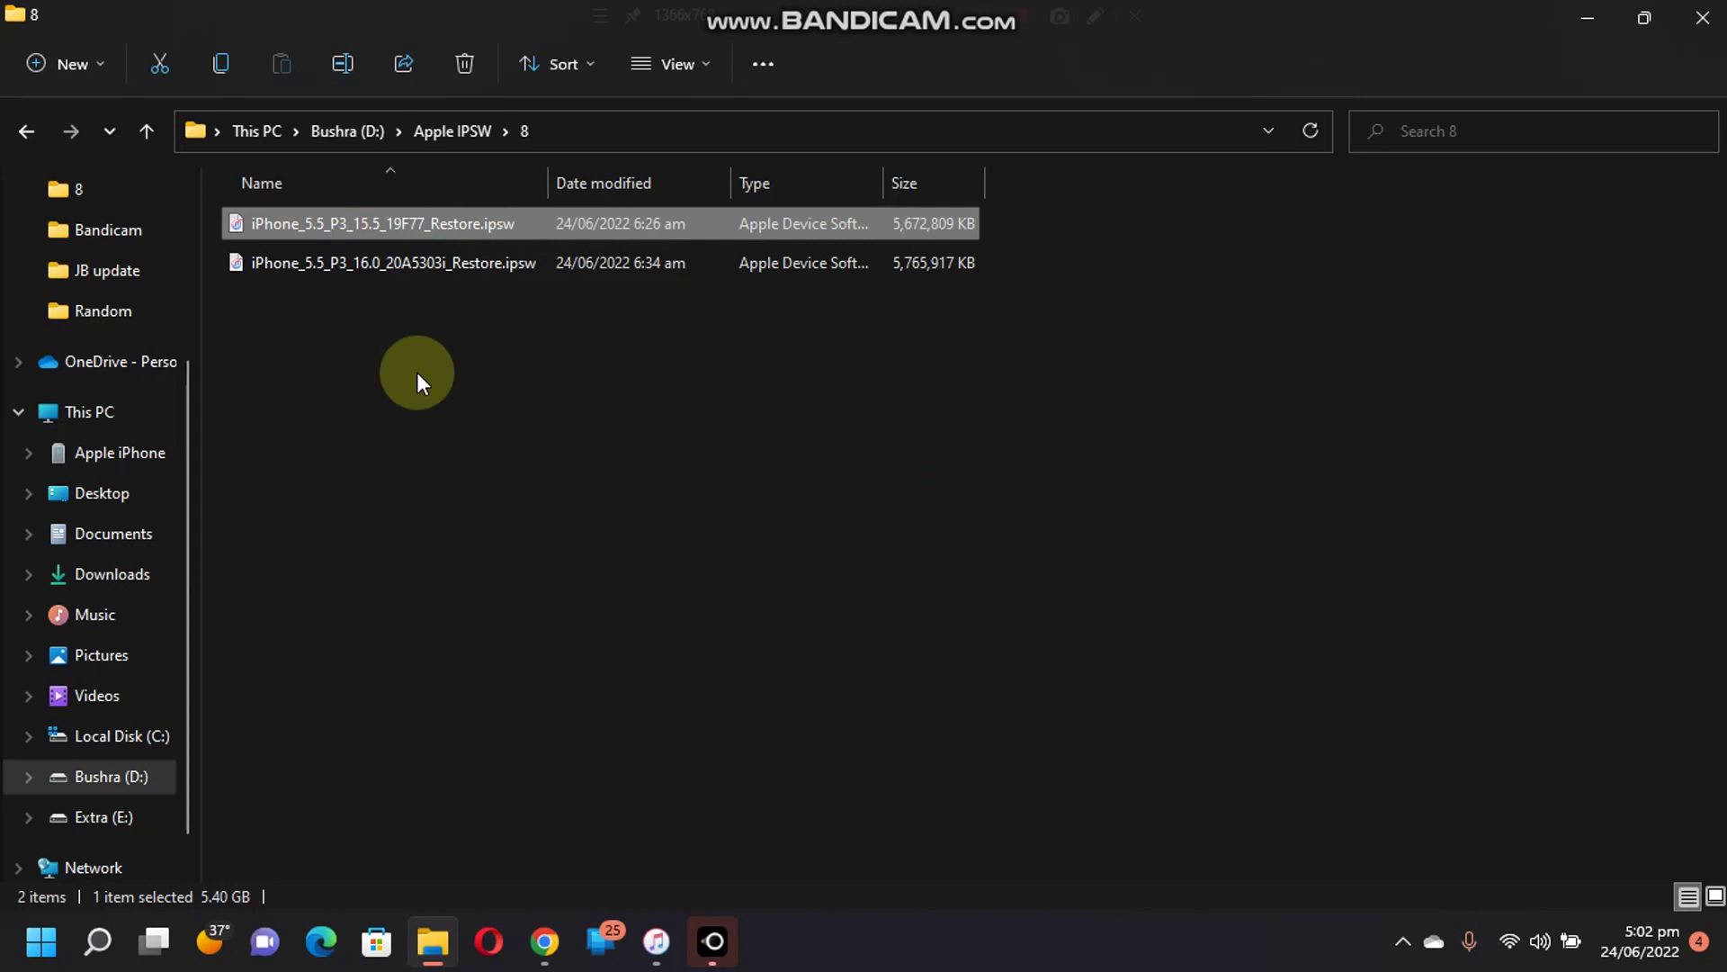
# - Switch to iTunes and restore the iPhone with the firmware file iPhone_5.5_P3_15.5_19F77_Restore.ipsw
pyautogui.hotkey('alt', 'Tab')
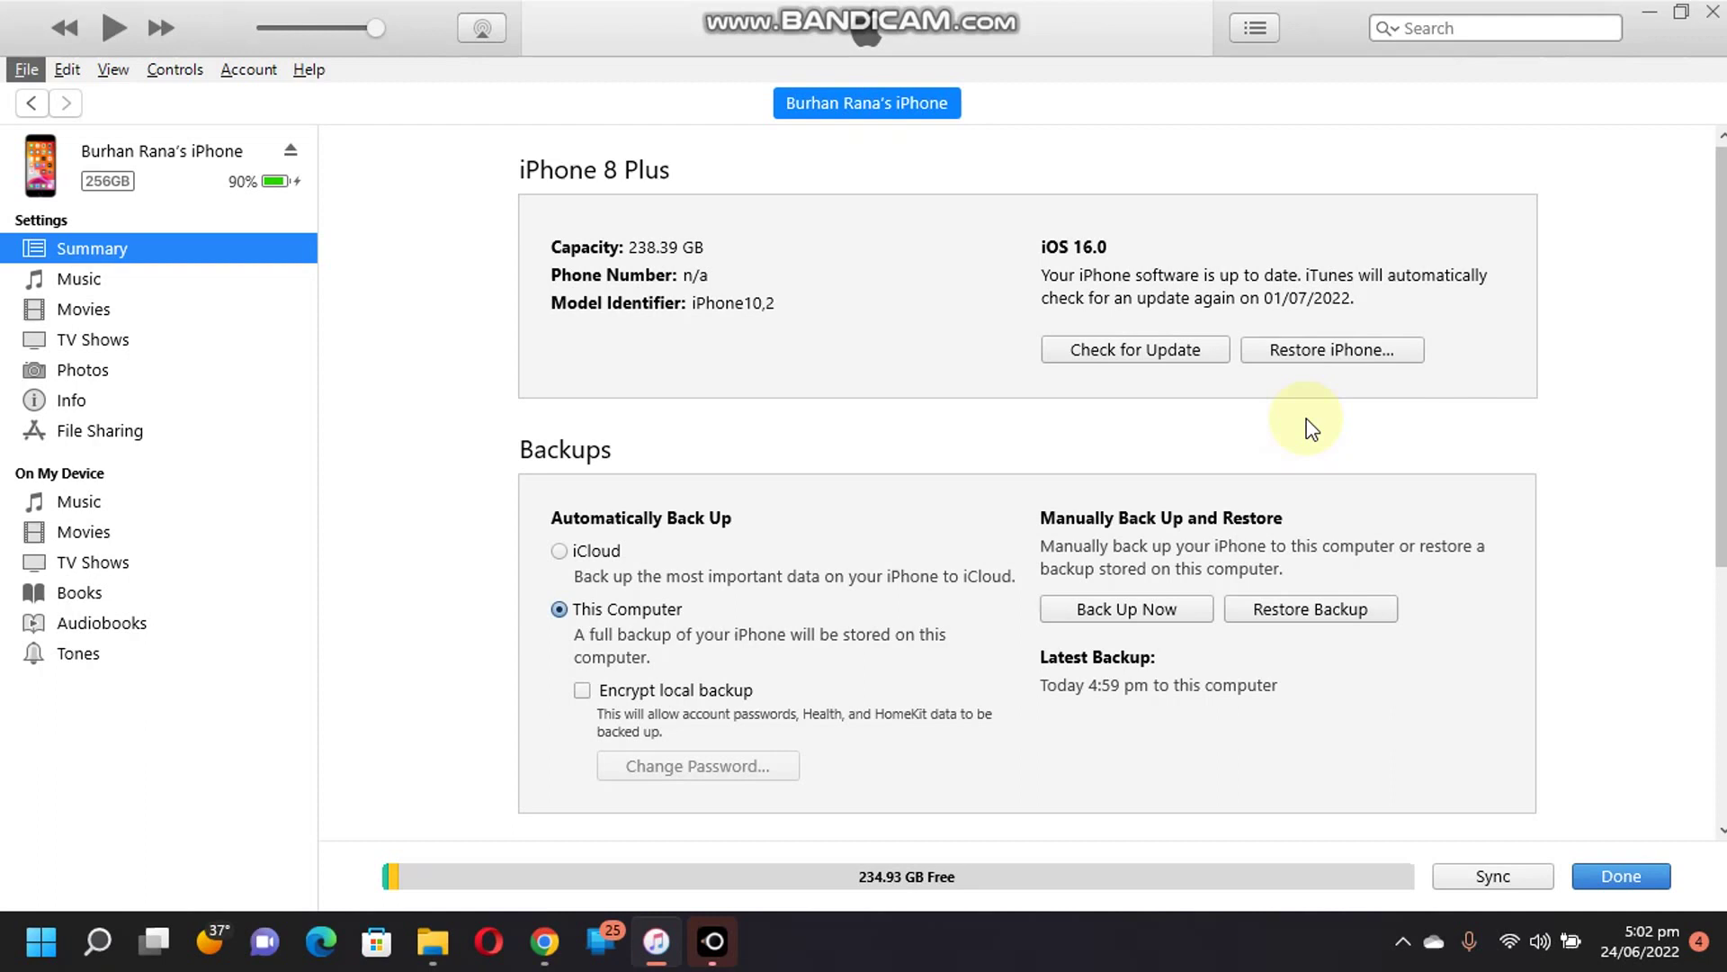
pyautogui.keyDown('shift'); pyautogui.click(1336, 358); pyautogui.keyUp('shift')
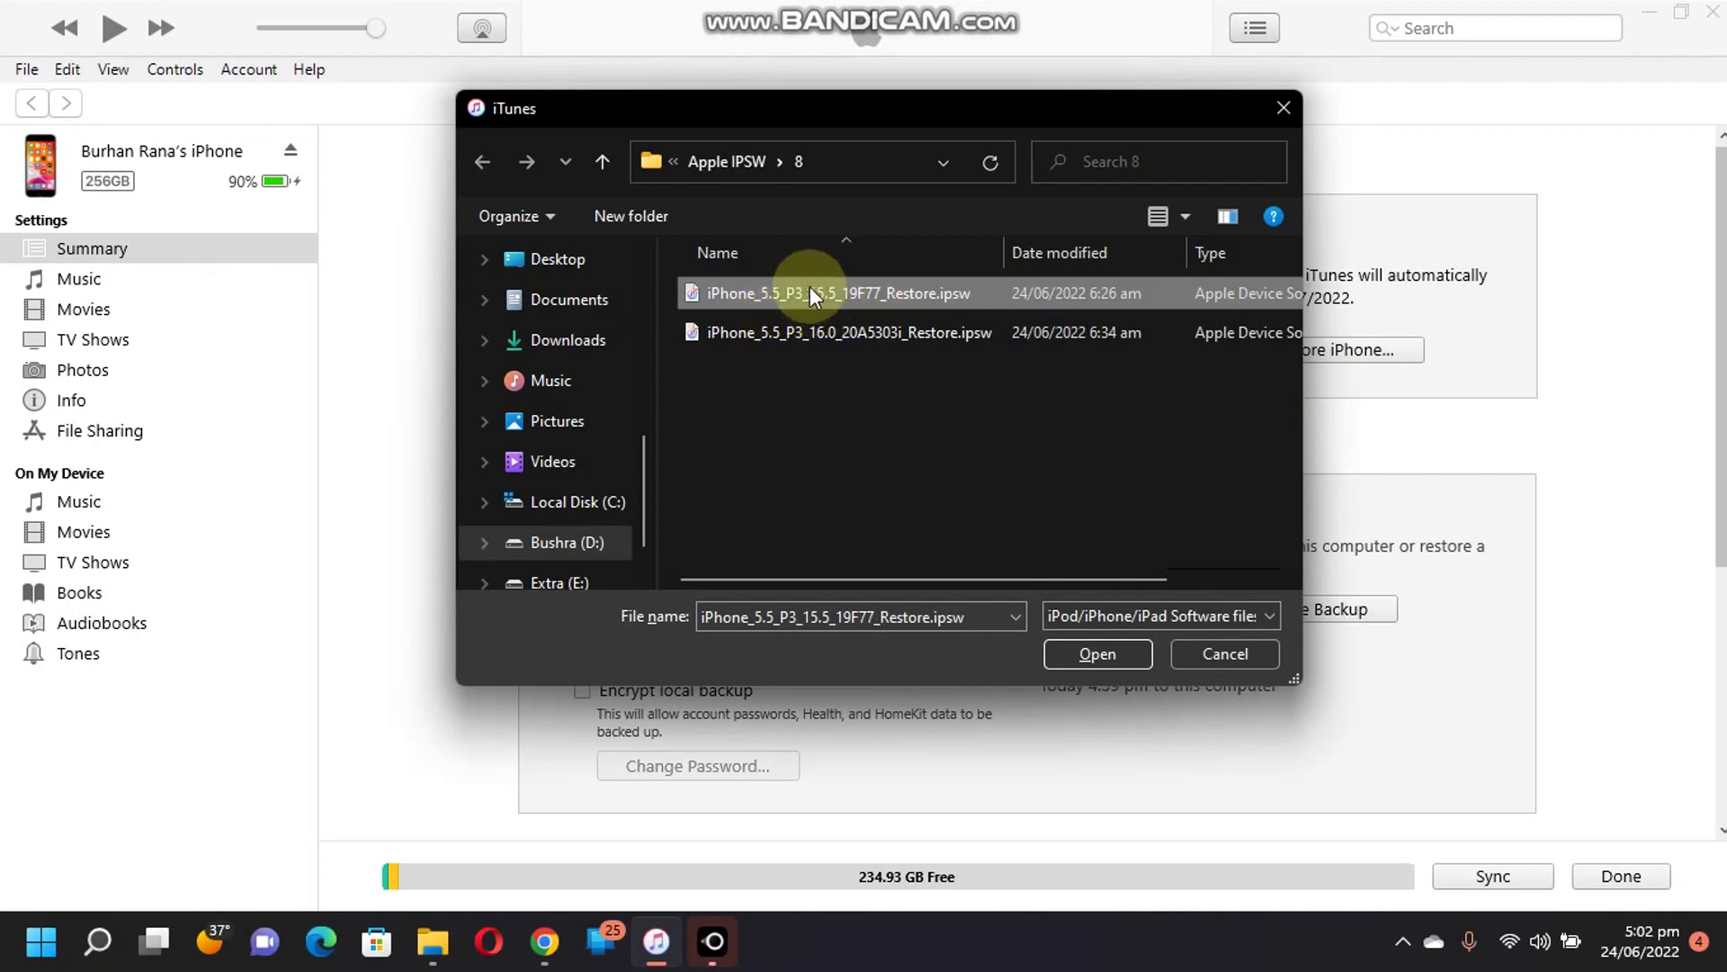
pyautogui.doubleClick(841, 295)
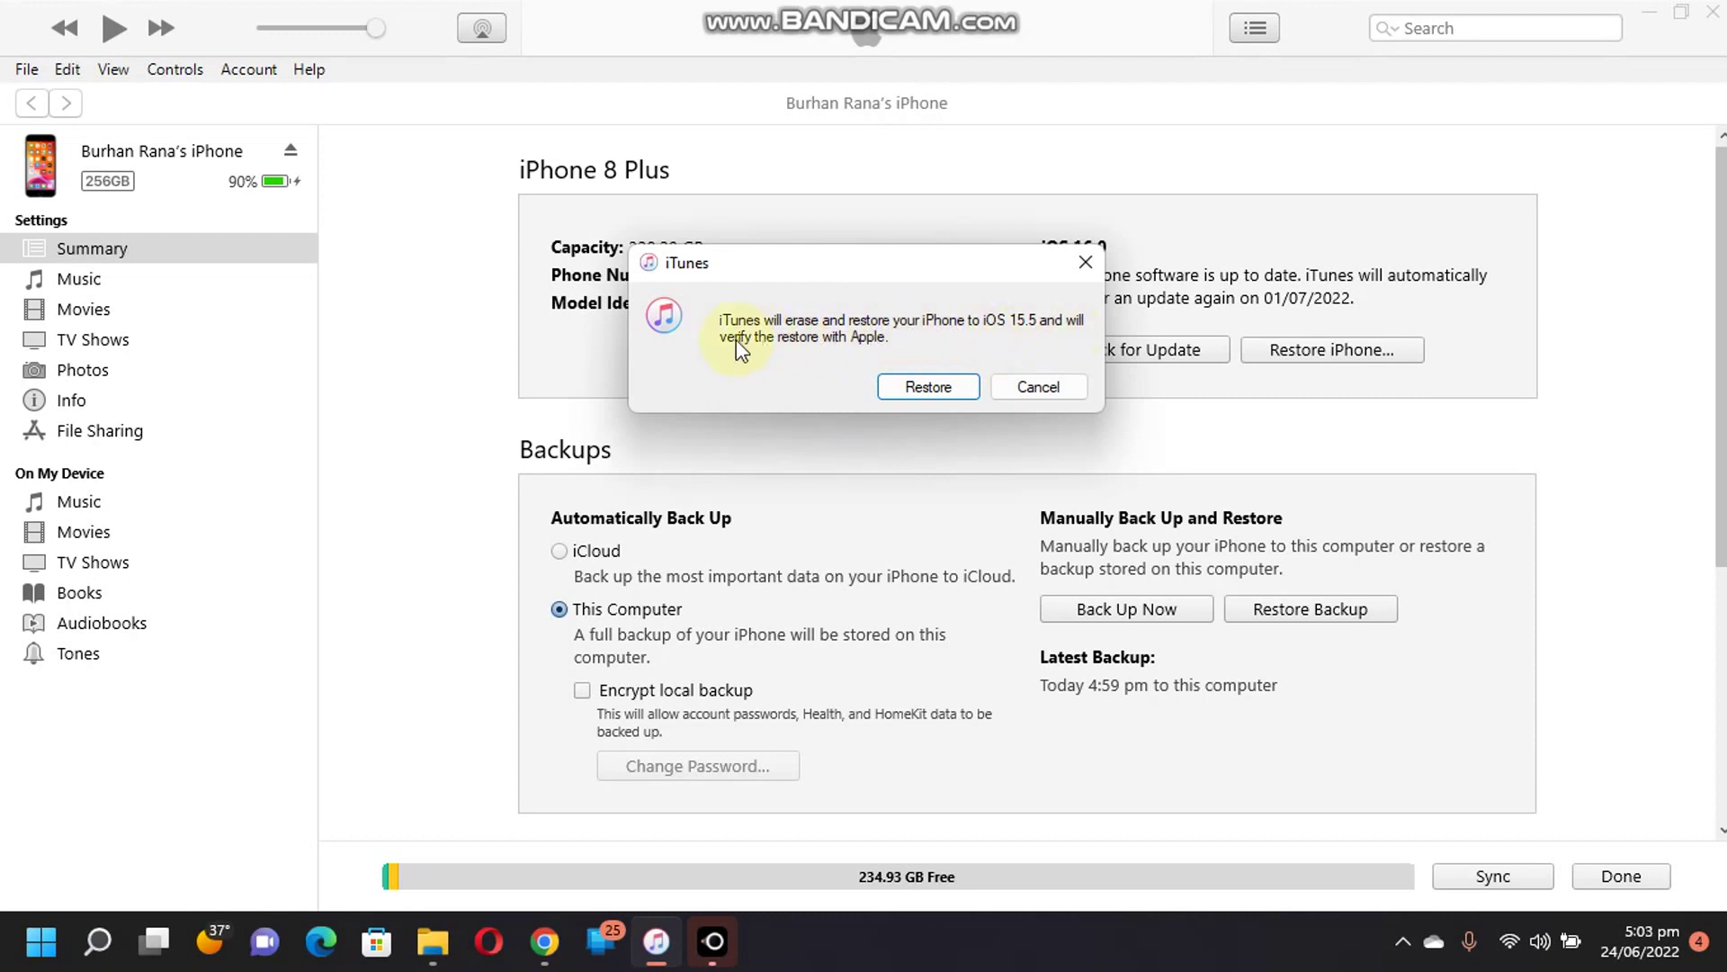
pyautogui.click(928, 387)
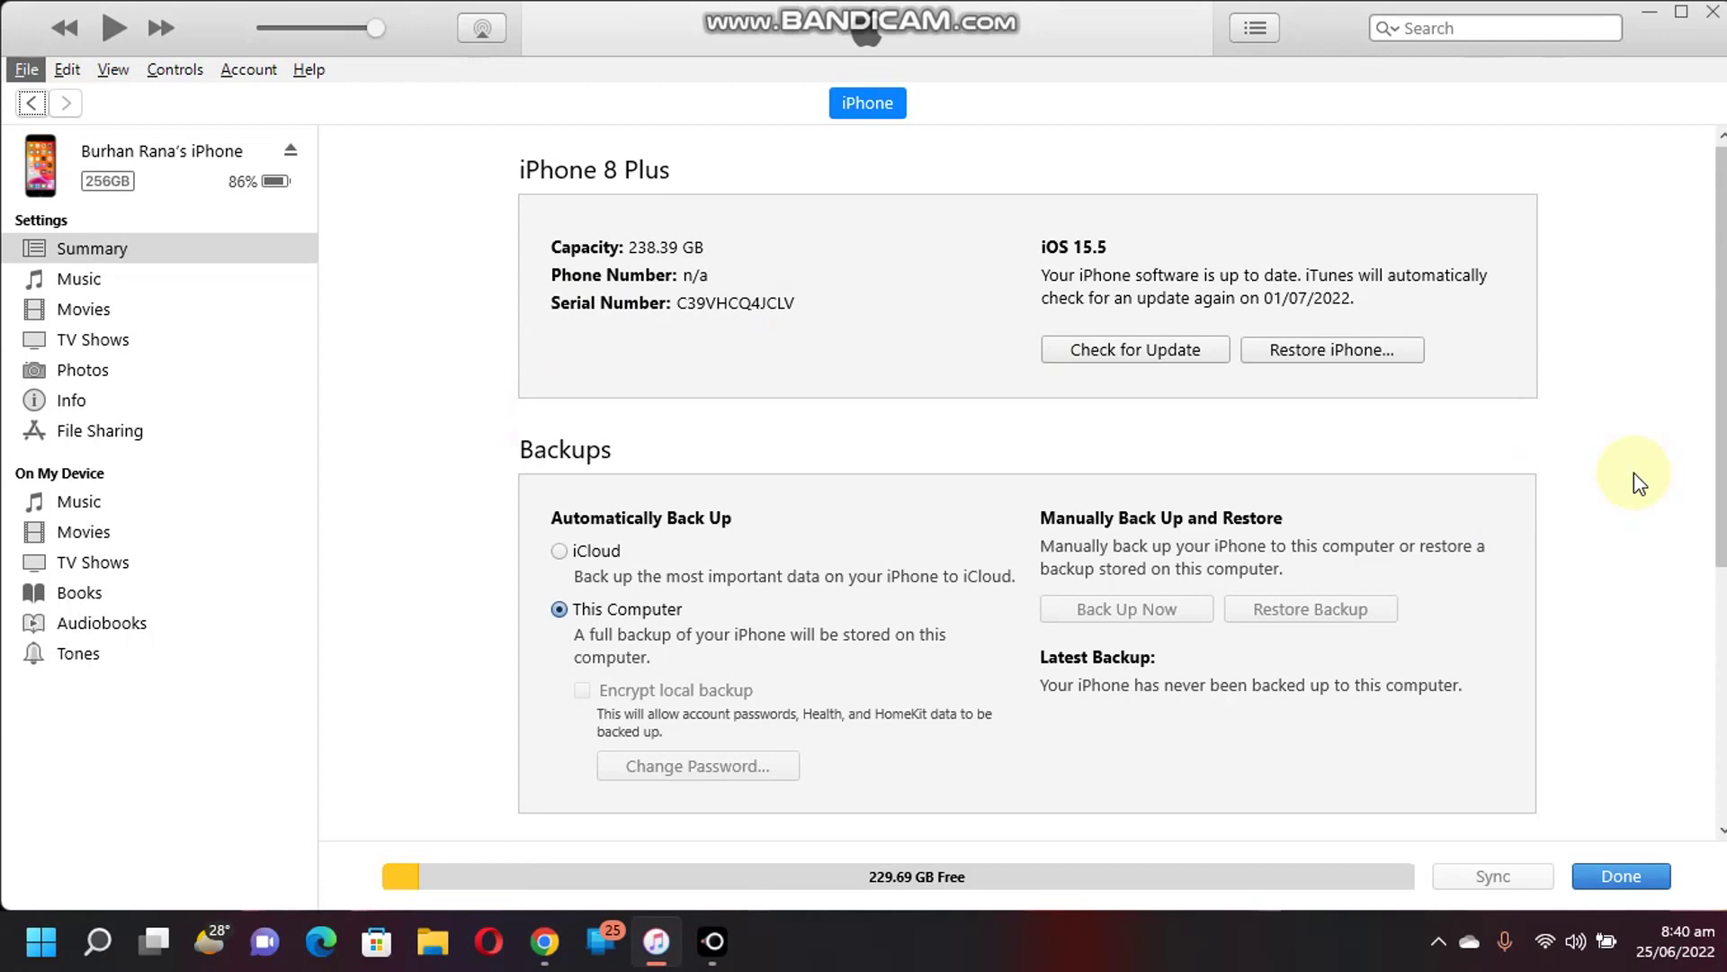
# - Show the desktop and open the %USERPROFILE%\appdata folder through the Run dialog
pyautogui.press('super+d')
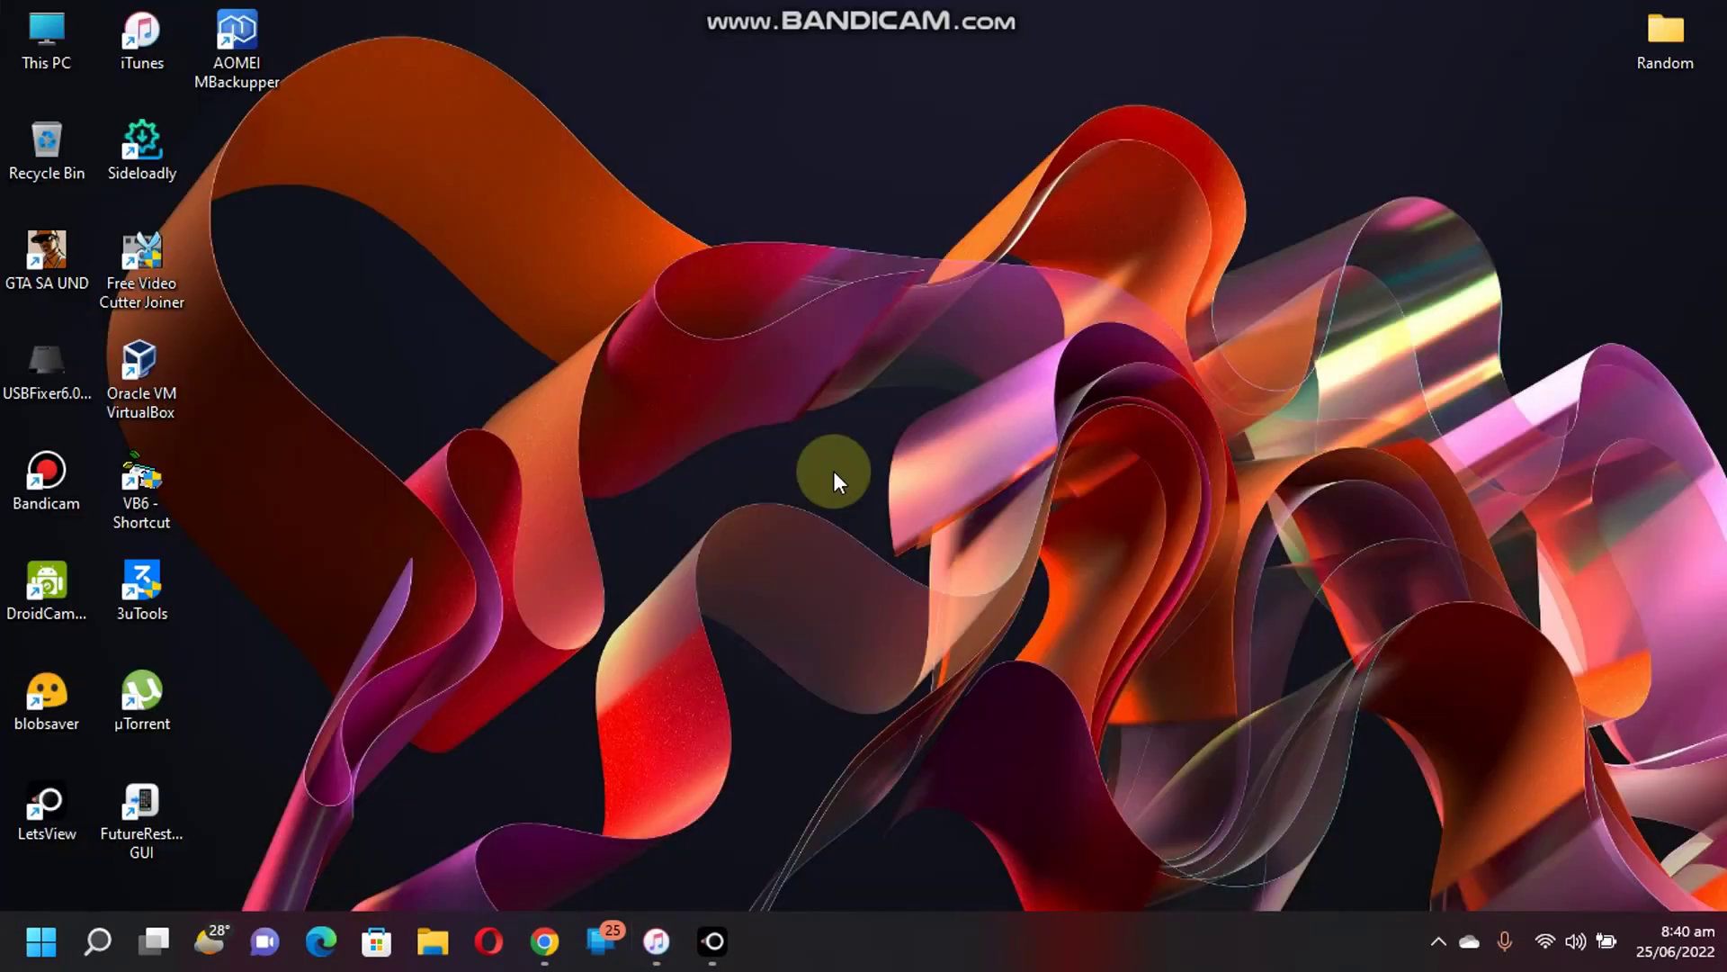
pyautogui.press('super+r')
pyautogui.click(360, 777)
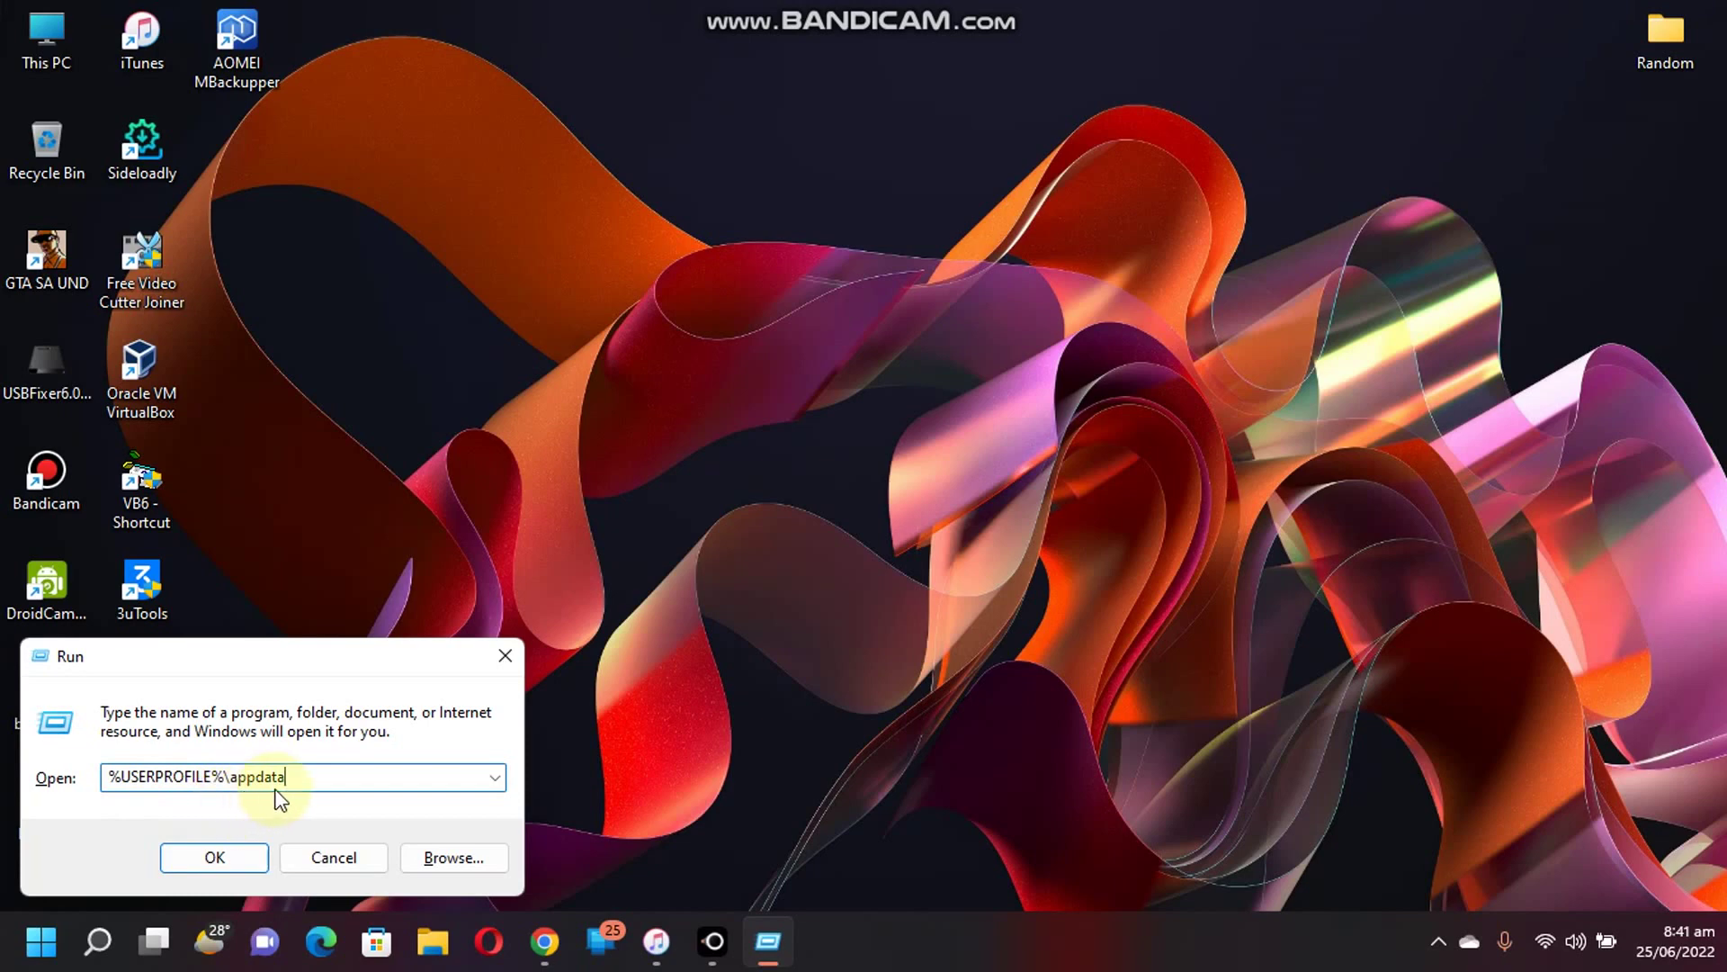
pyautogui.press('Return')
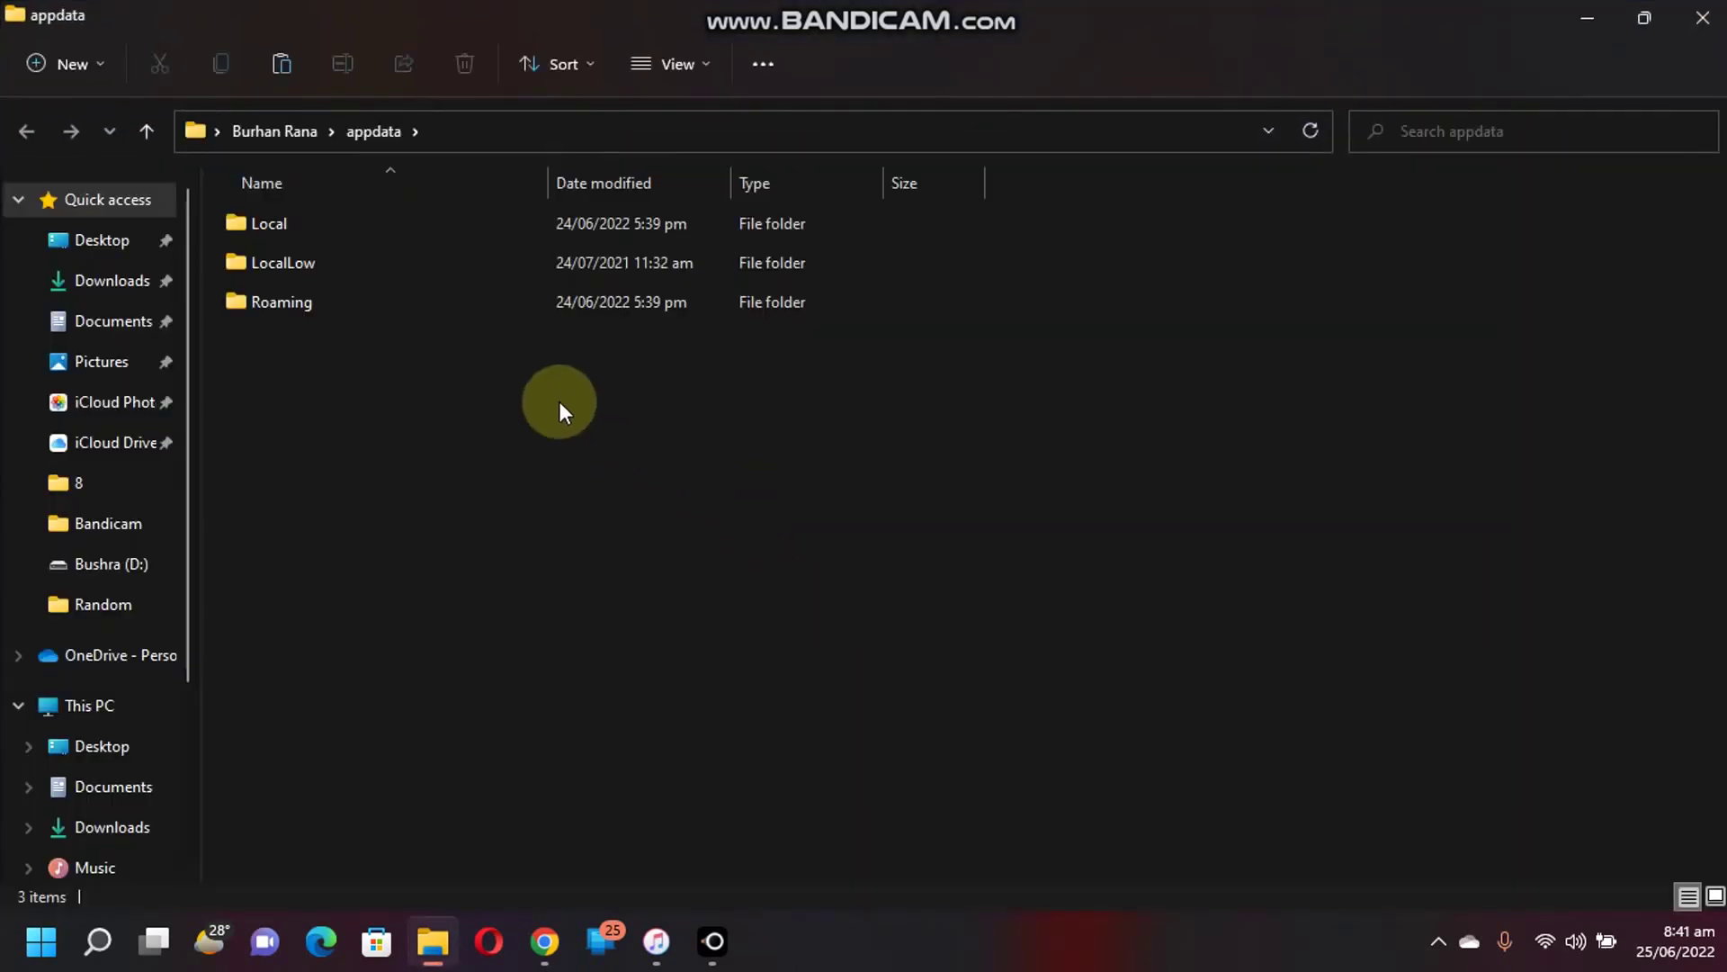
# - Open the iPhone's backup folder under Roaming\Apple Computer\MobileSync\Backup
pyautogui.doubleClick(250, 295)
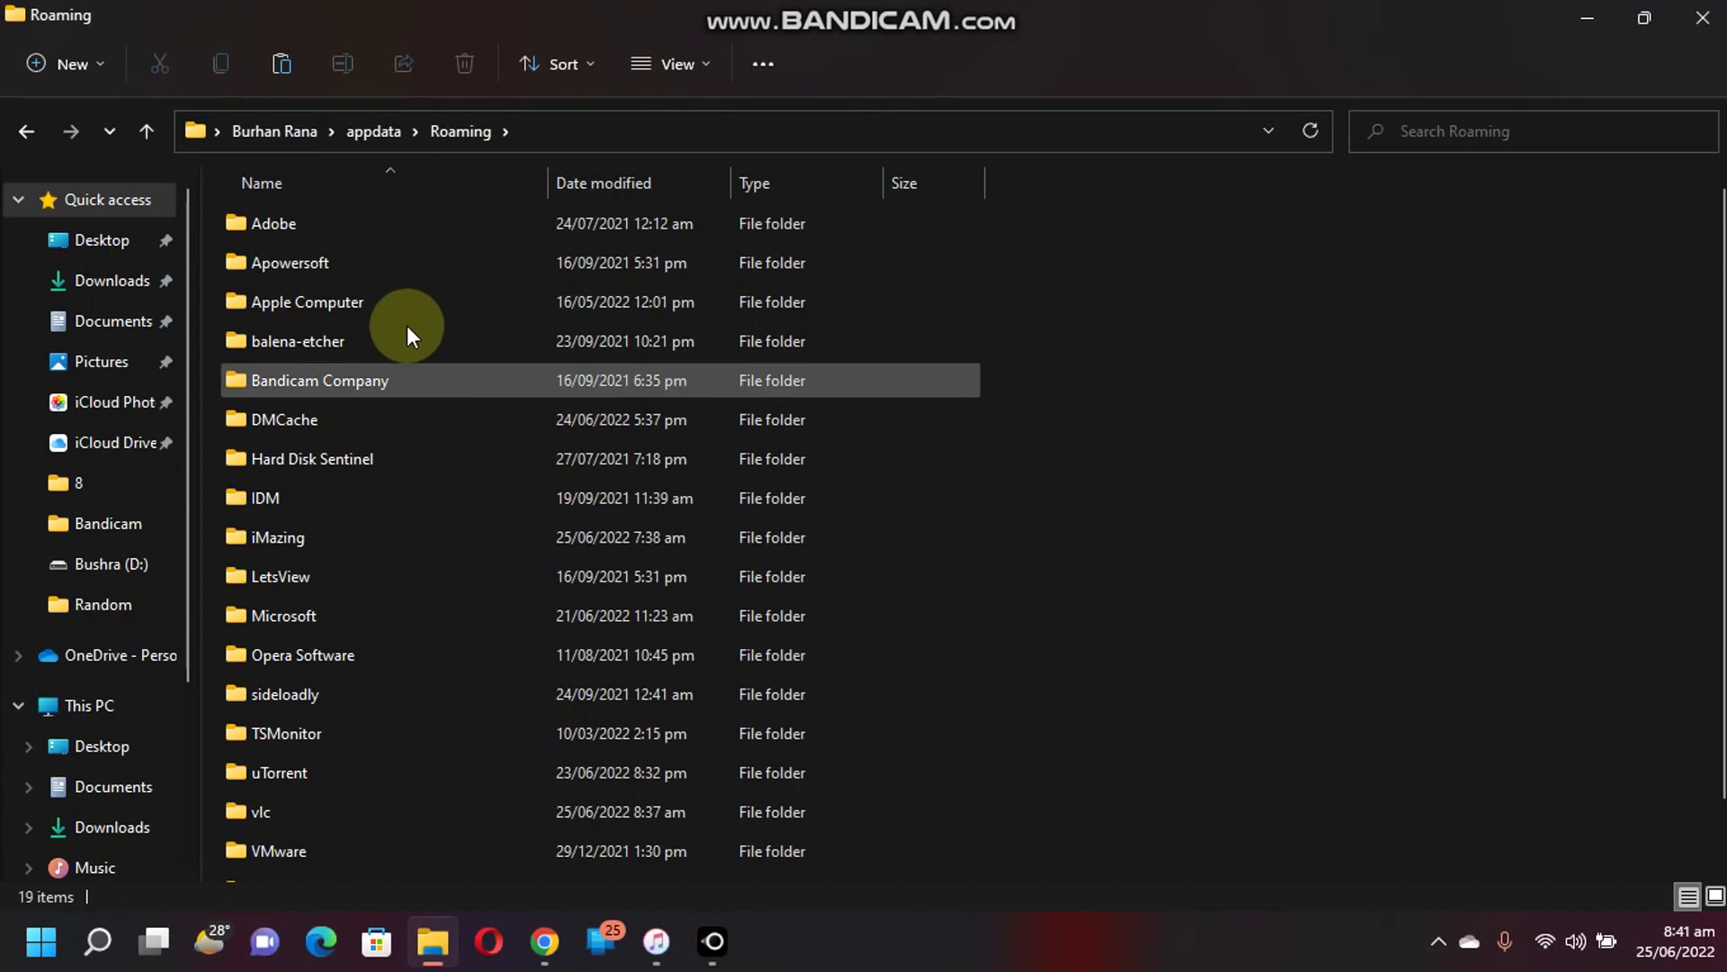
pyautogui.doubleClick(295, 305)
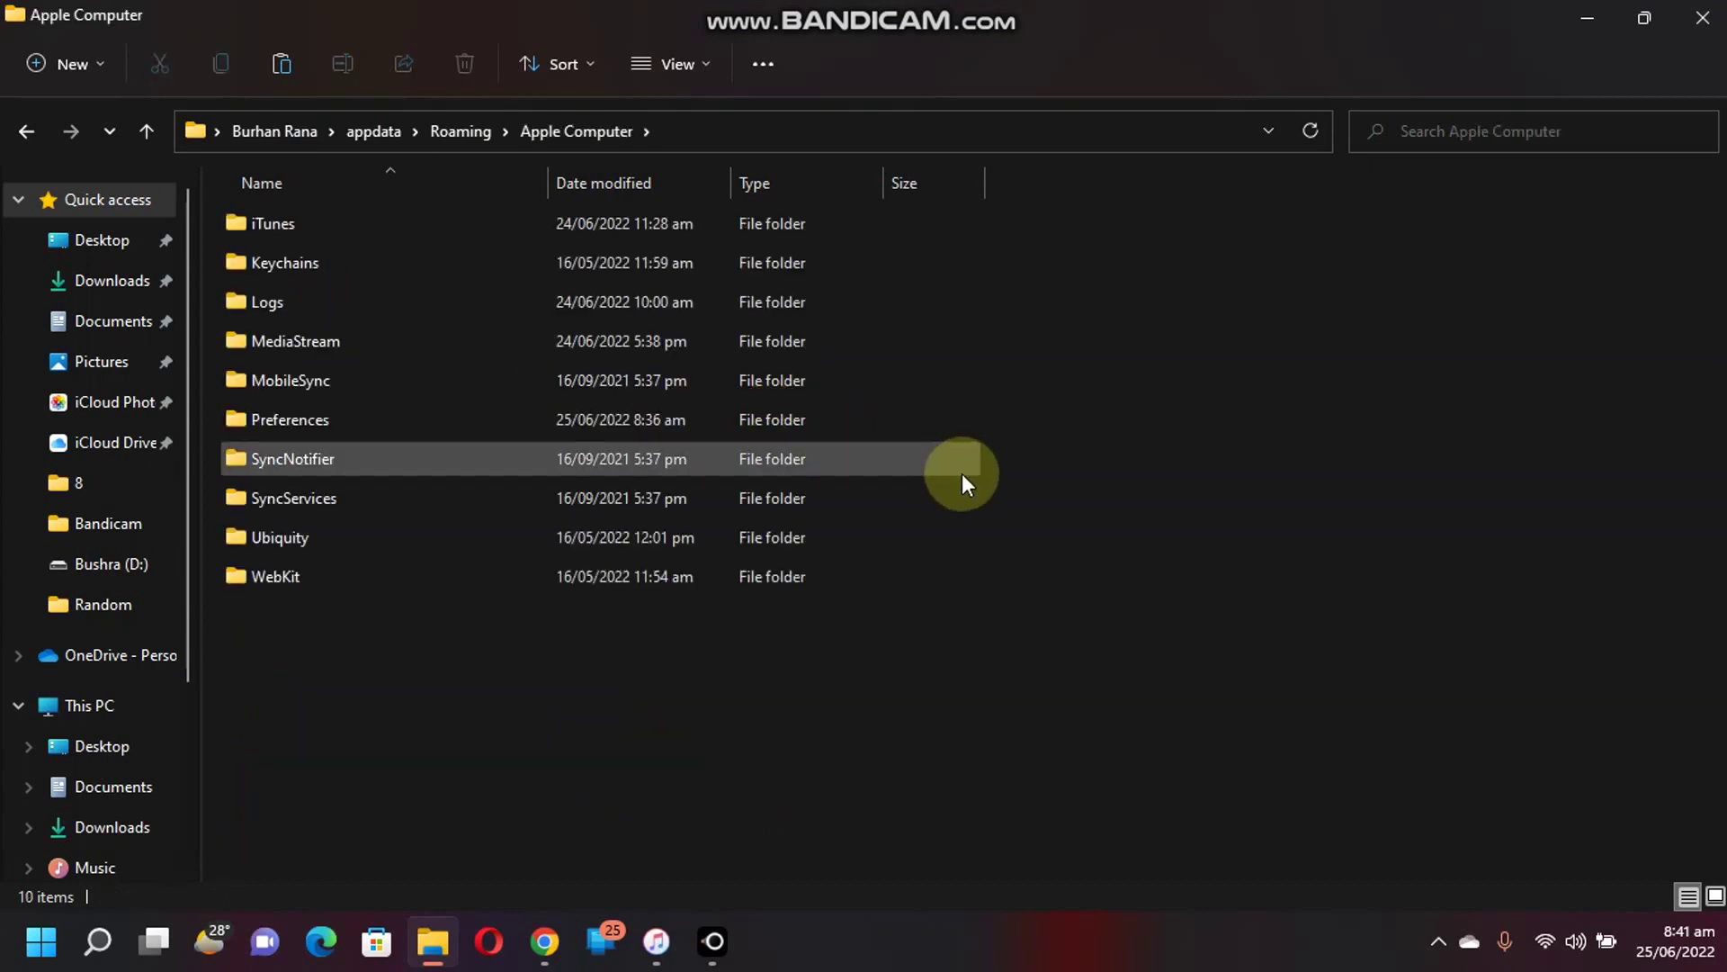
pyautogui.doubleClick(271, 383)
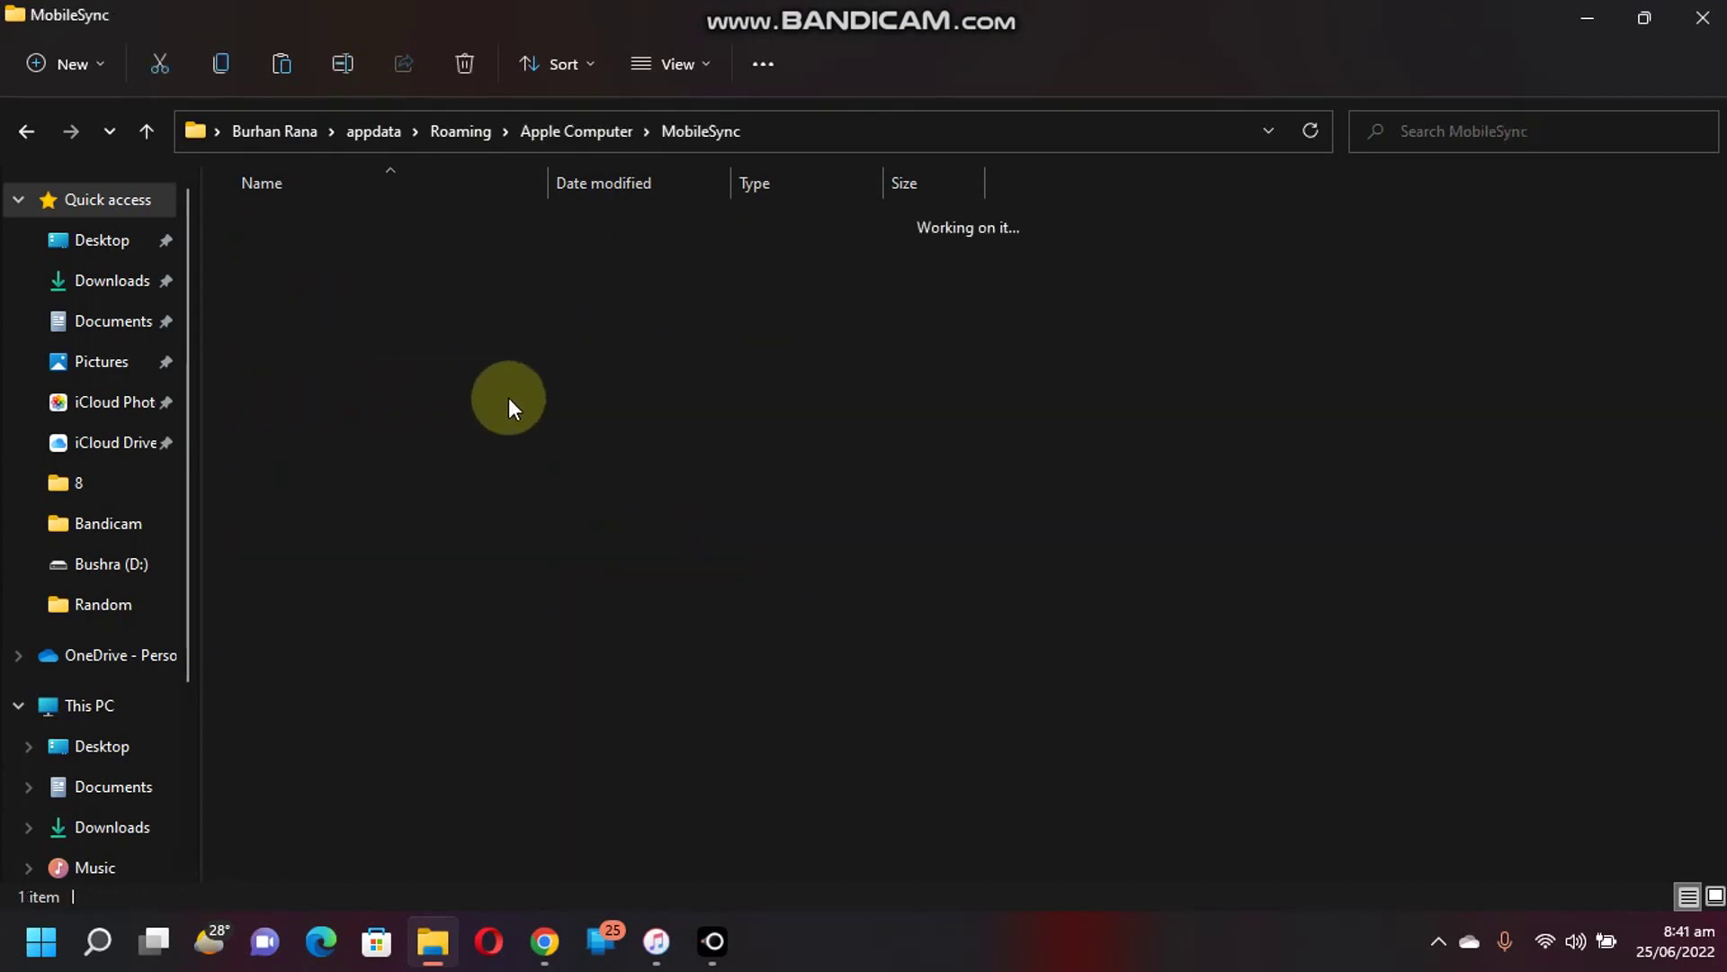
pyautogui.doubleClick(288, 223)
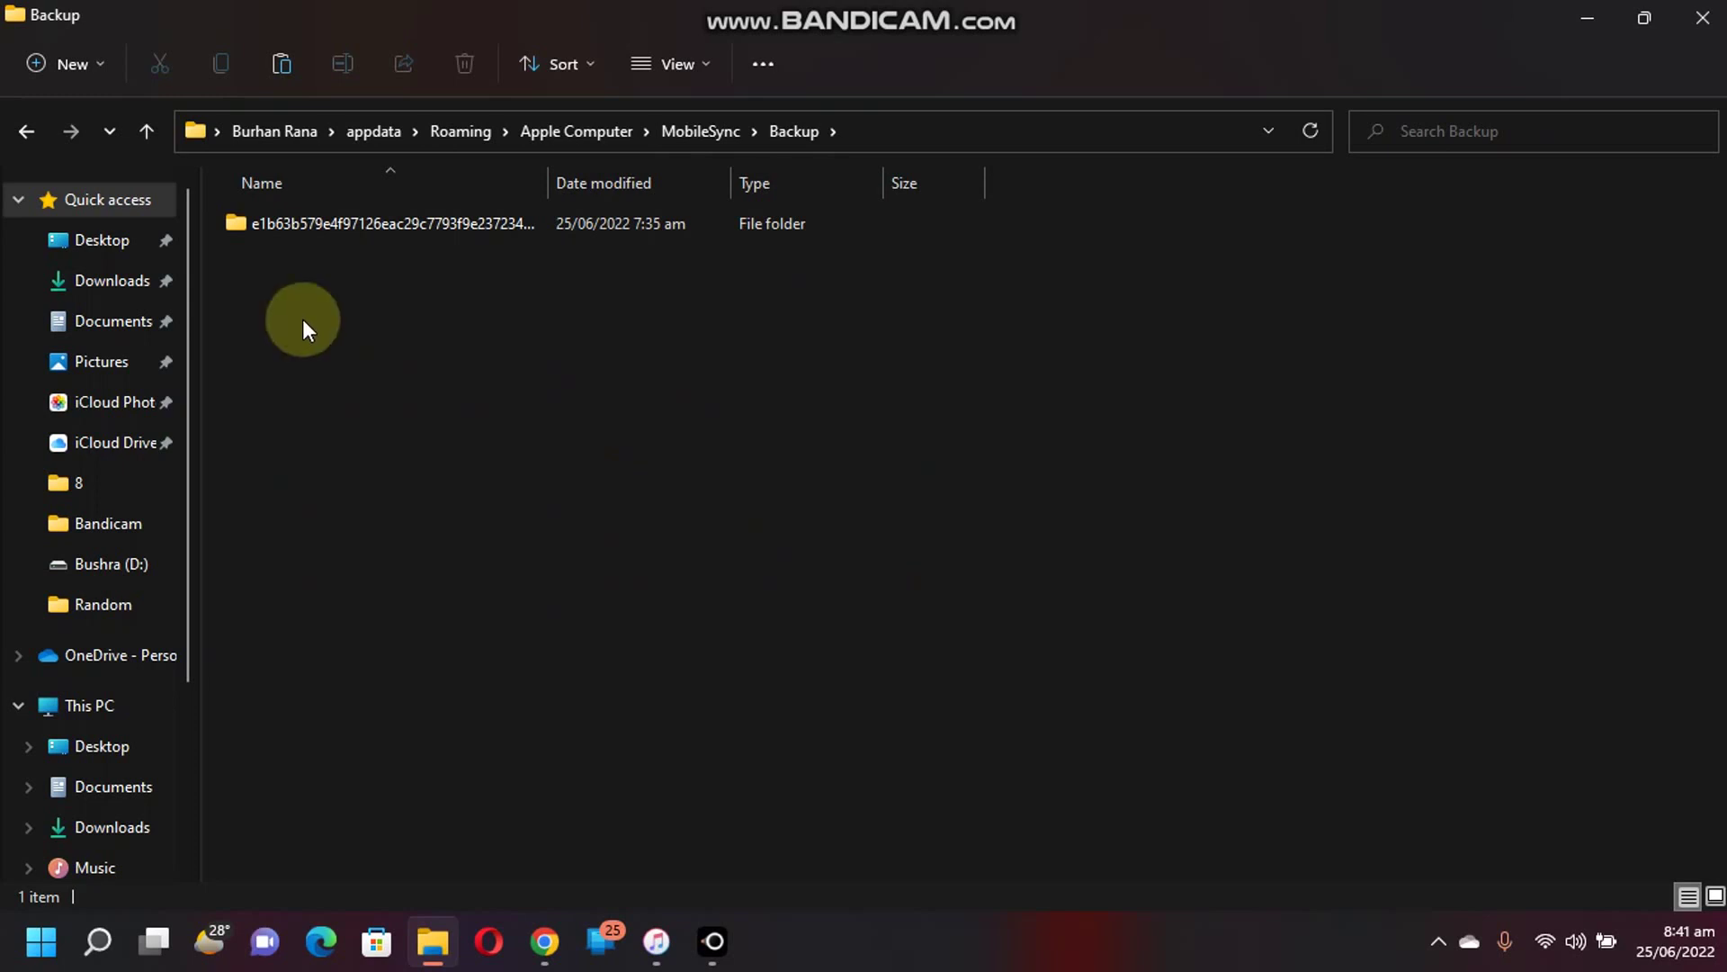
pyautogui.doubleClick(320, 225)
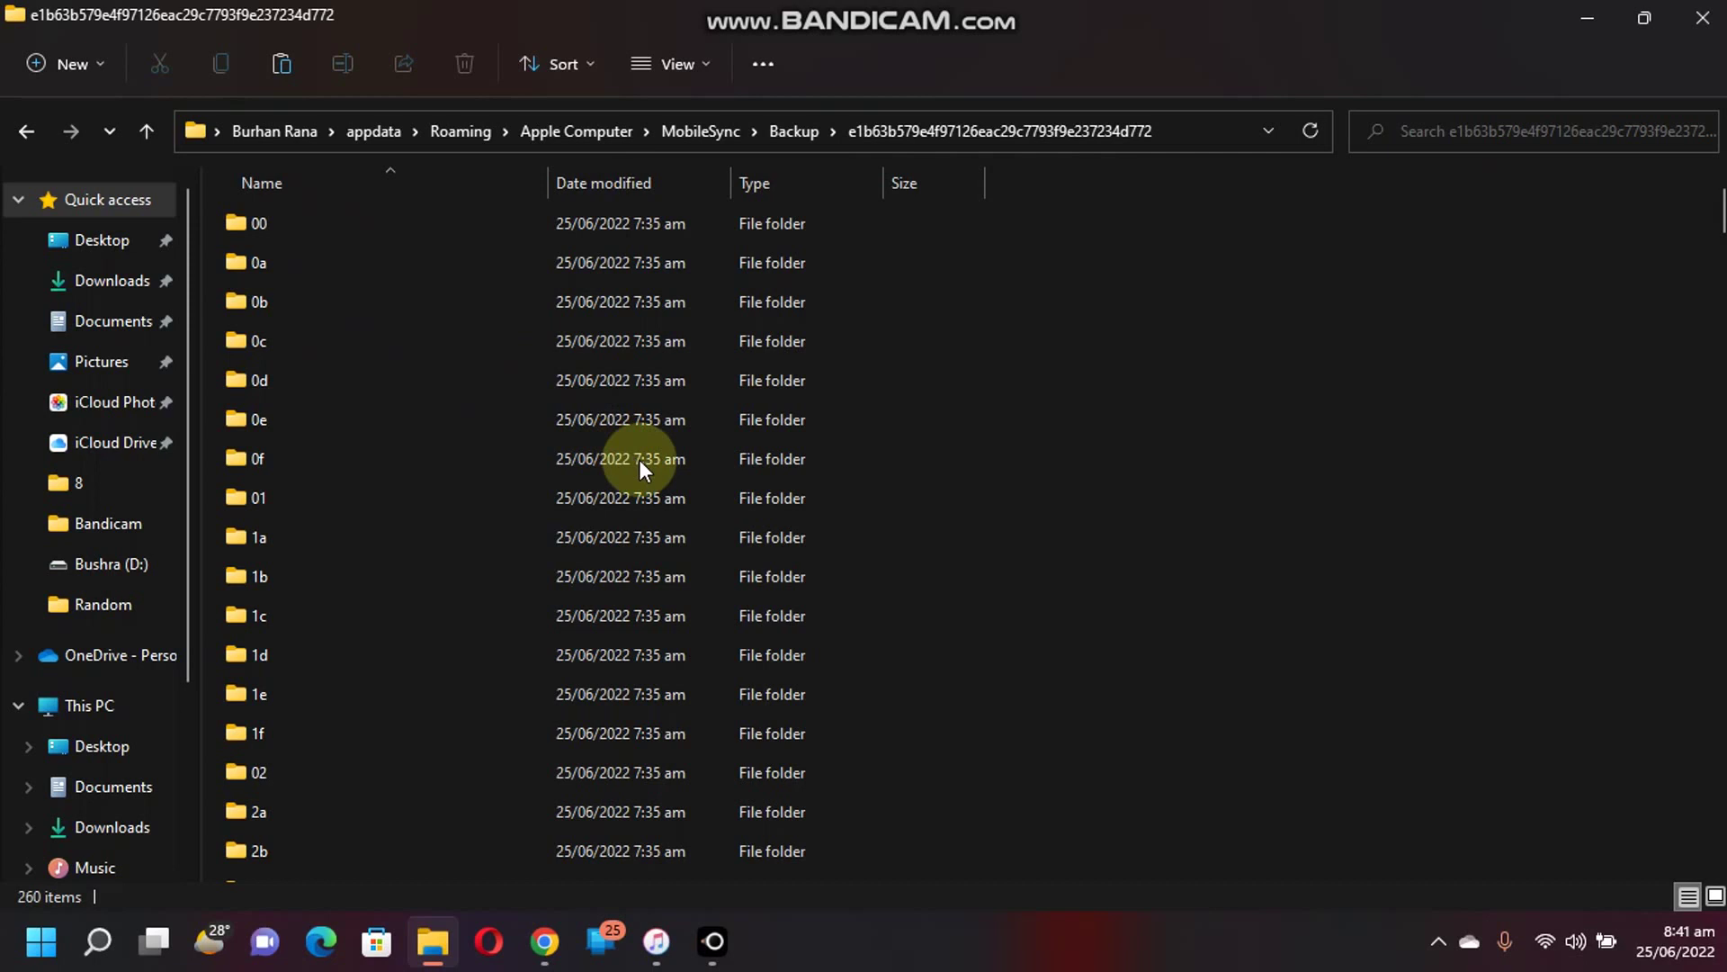
# - Open the backup's Info.plist file in Notepad
pyautogui.scroll(-20, 1162, 545)
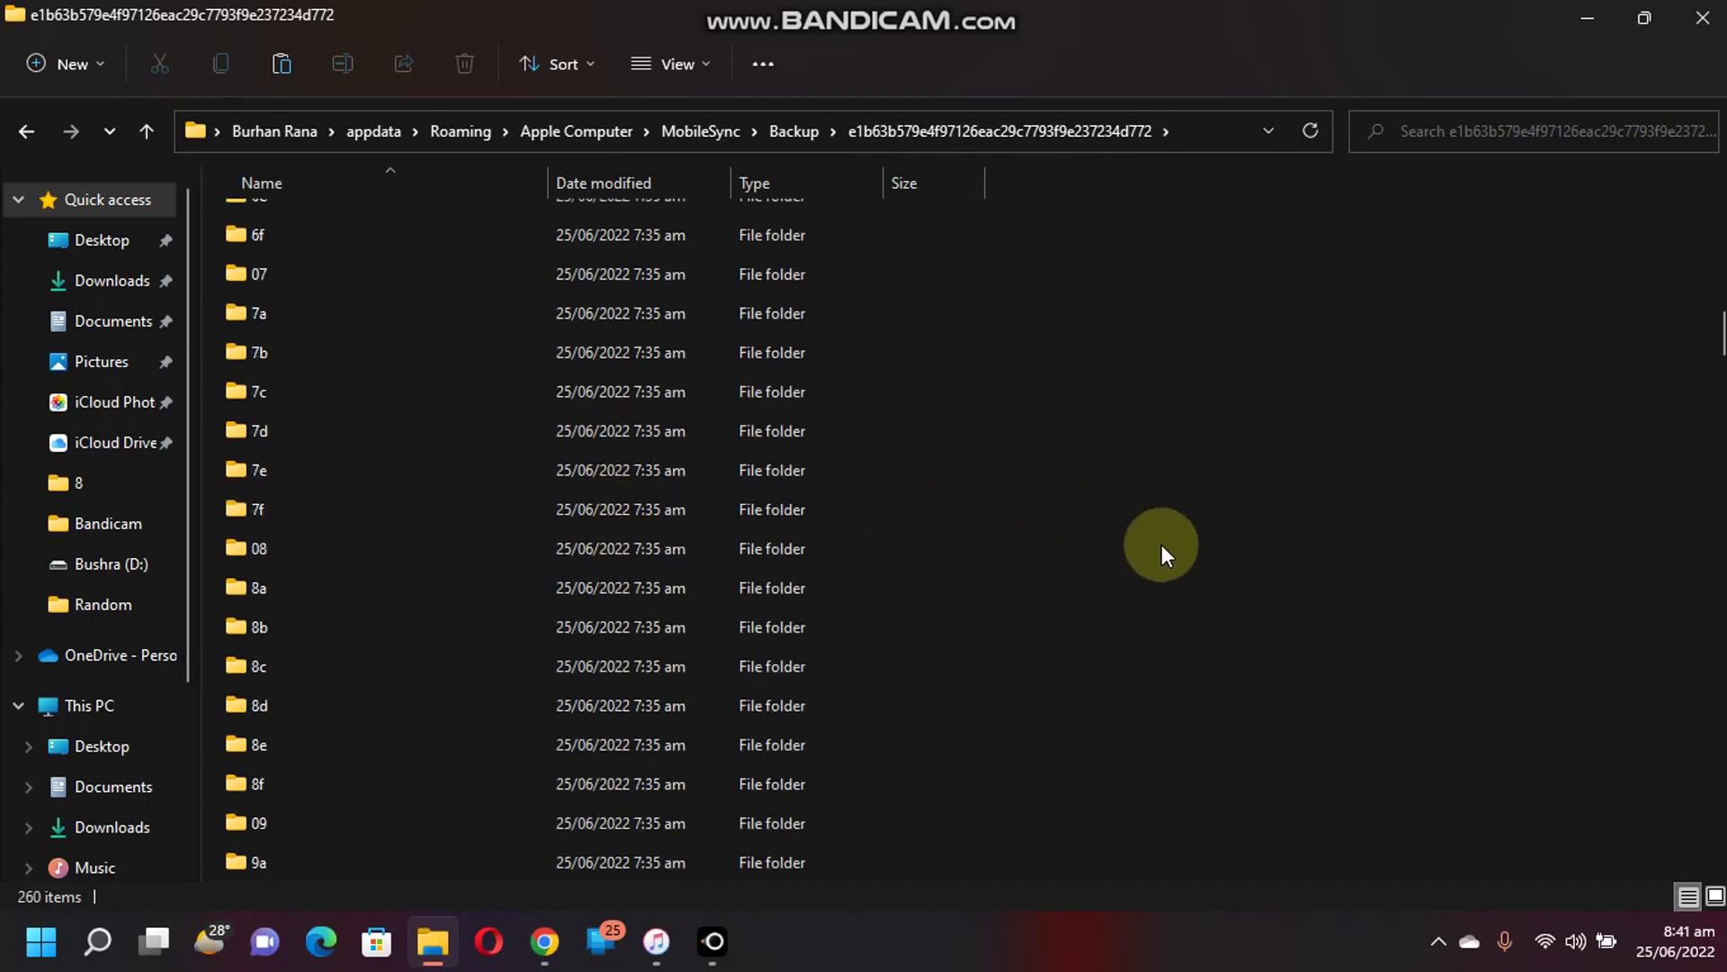
pyautogui.scroll(-20, 1162, 547)
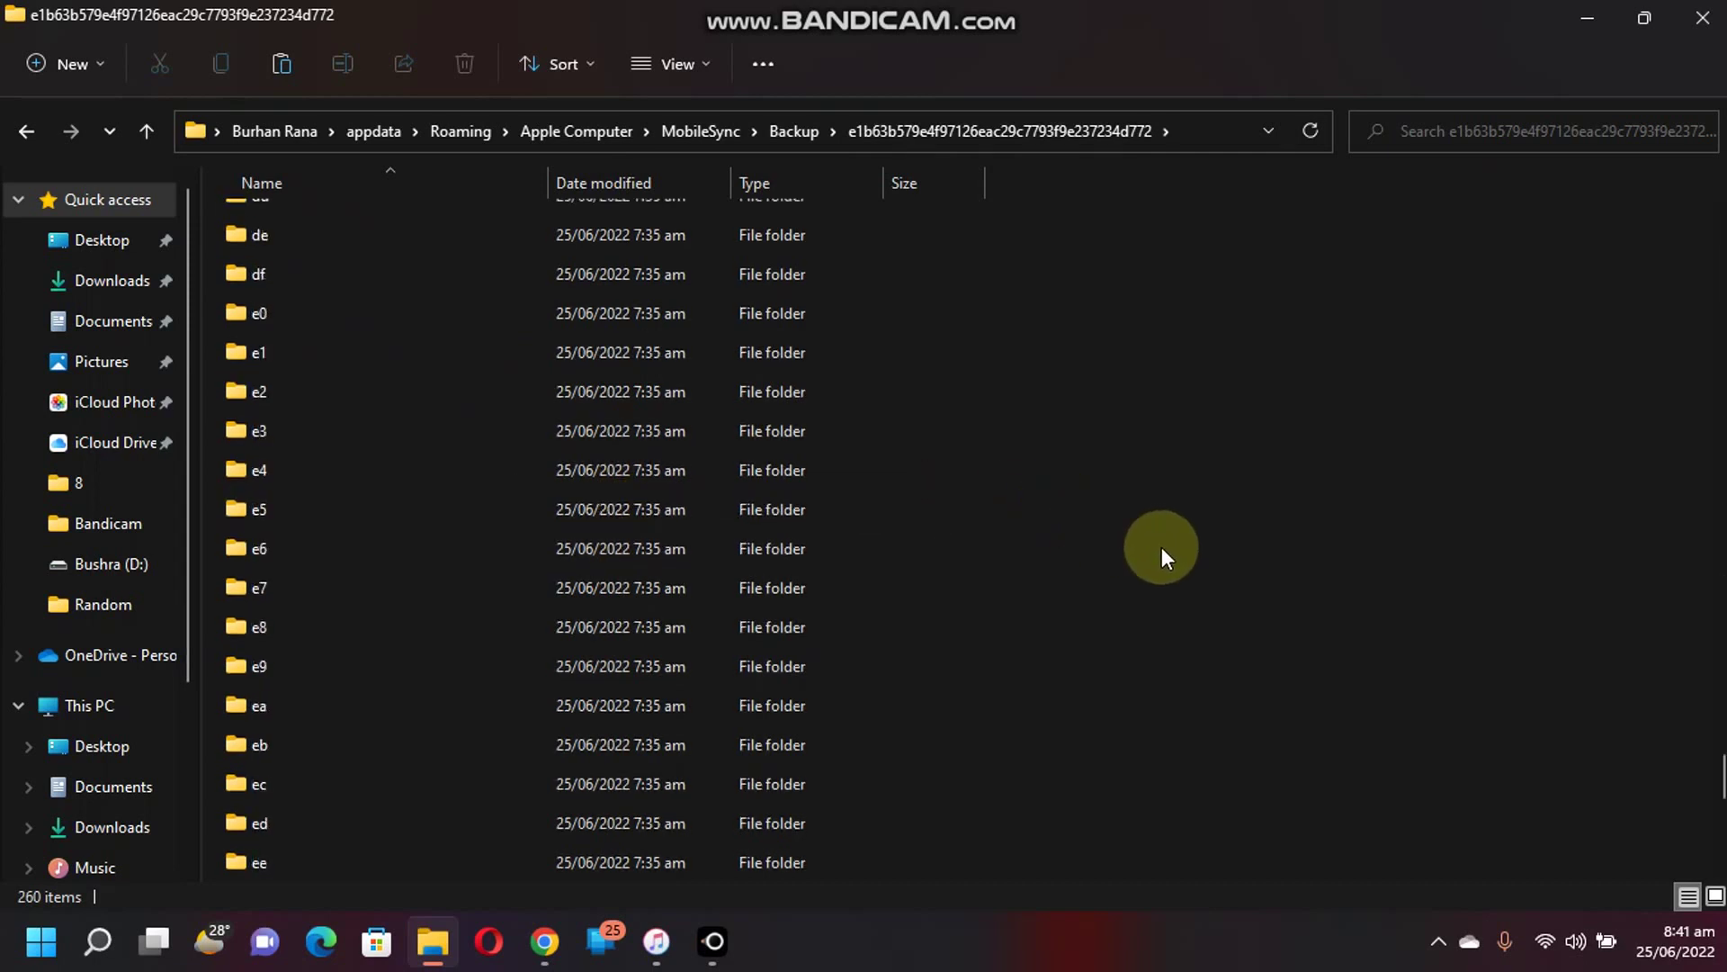
pyautogui.click(299, 748)
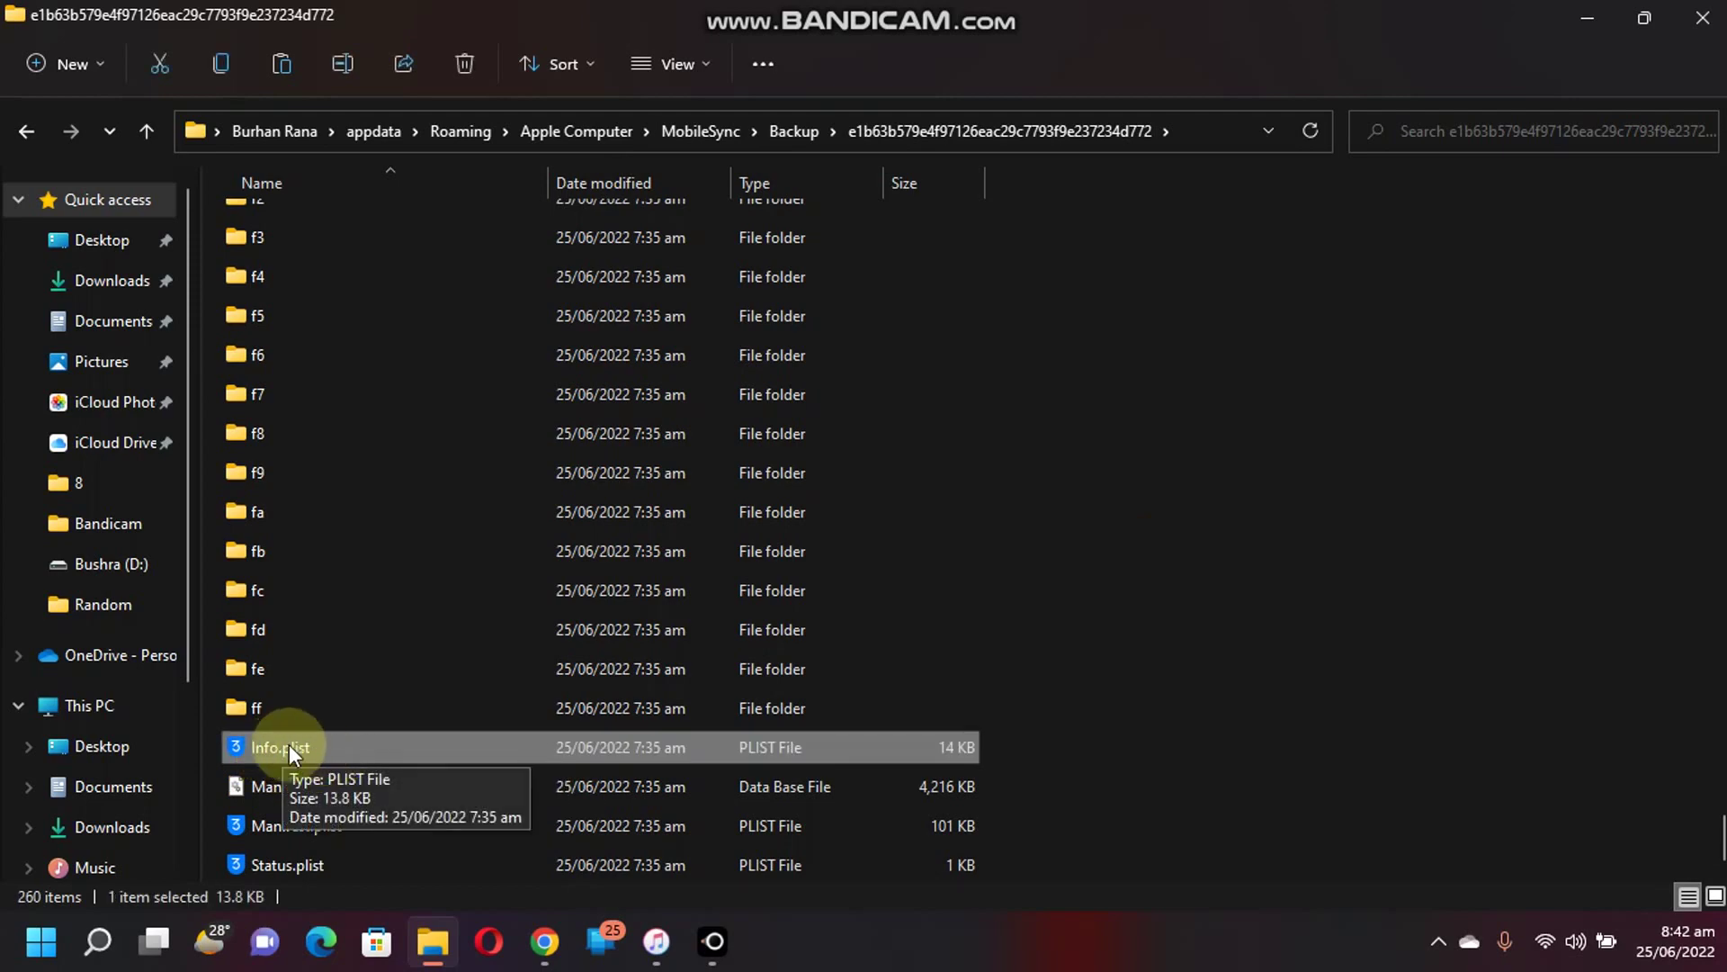
pyautogui.rightClick(290, 747)
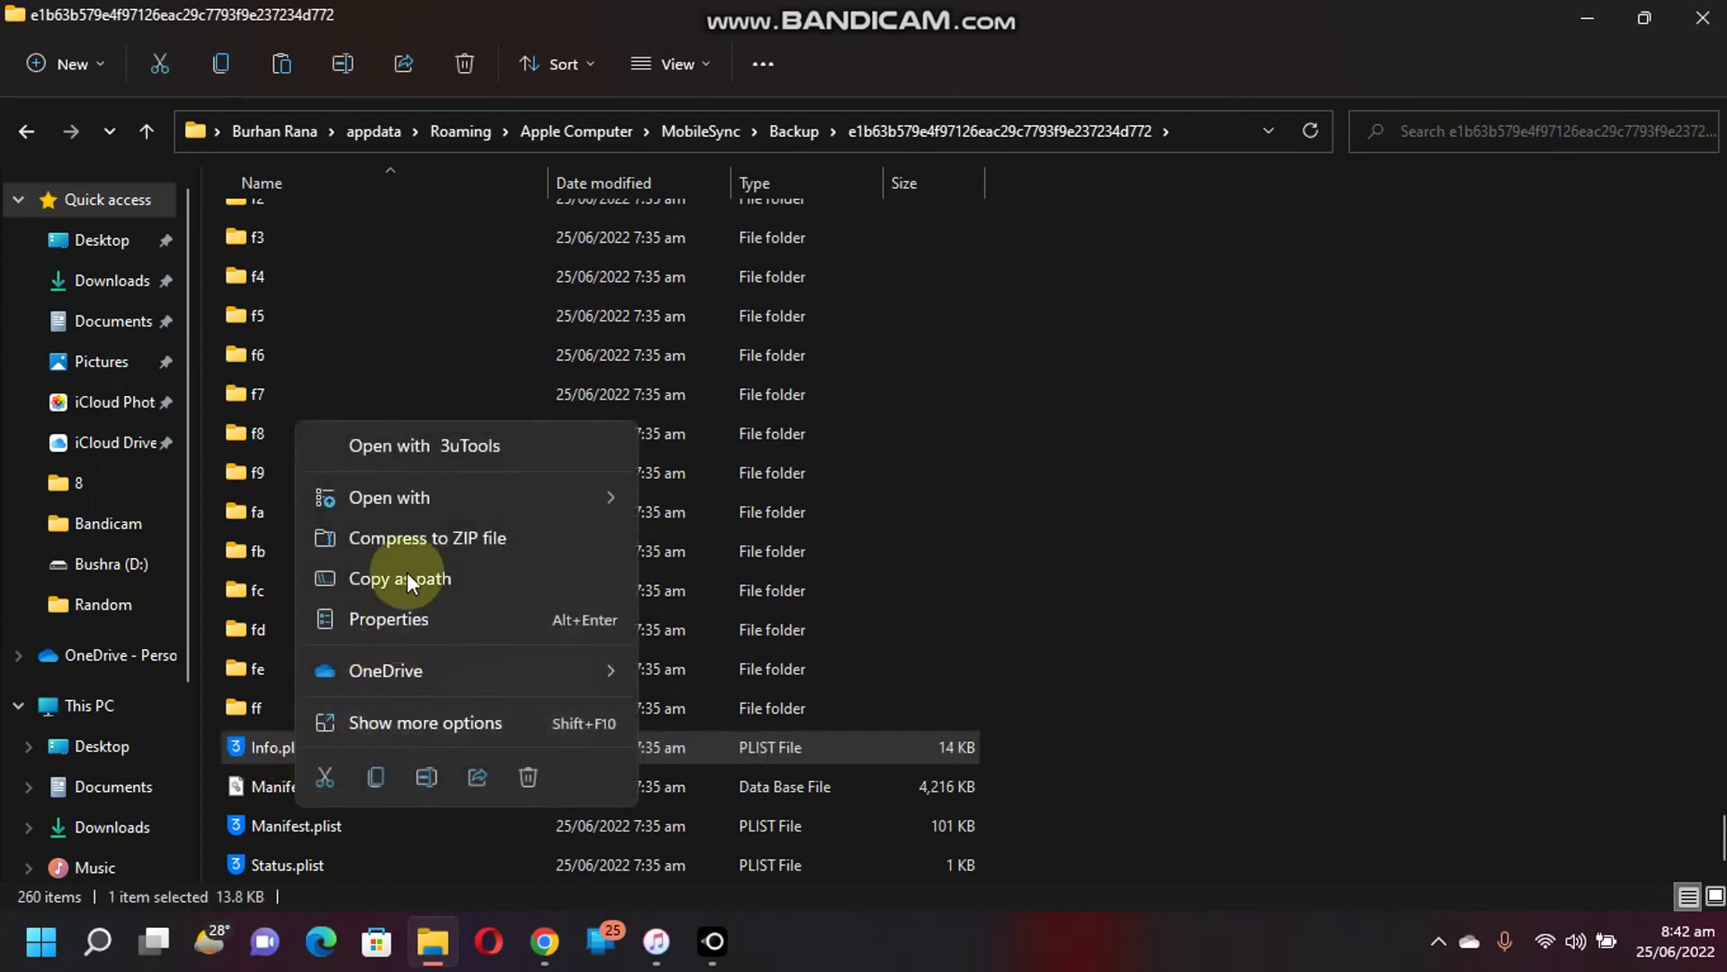
pyautogui.moveTo(410, 507)
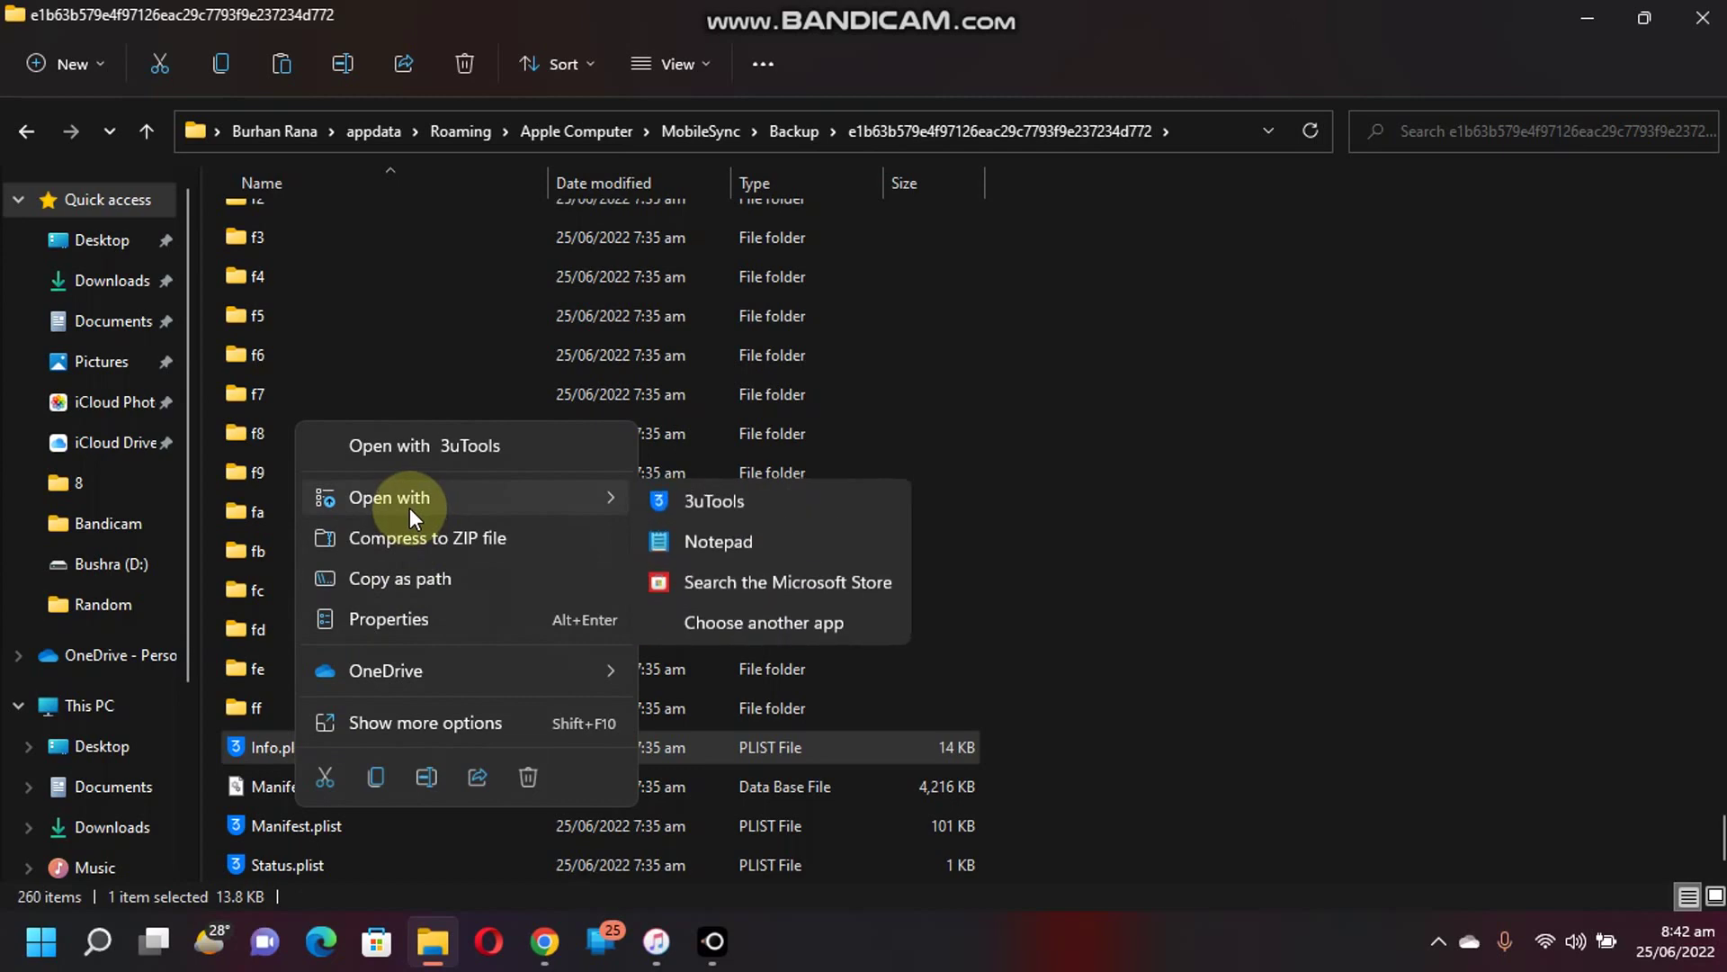
pyautogui.click(718, 551)
pyautogui.click(1056, 205)
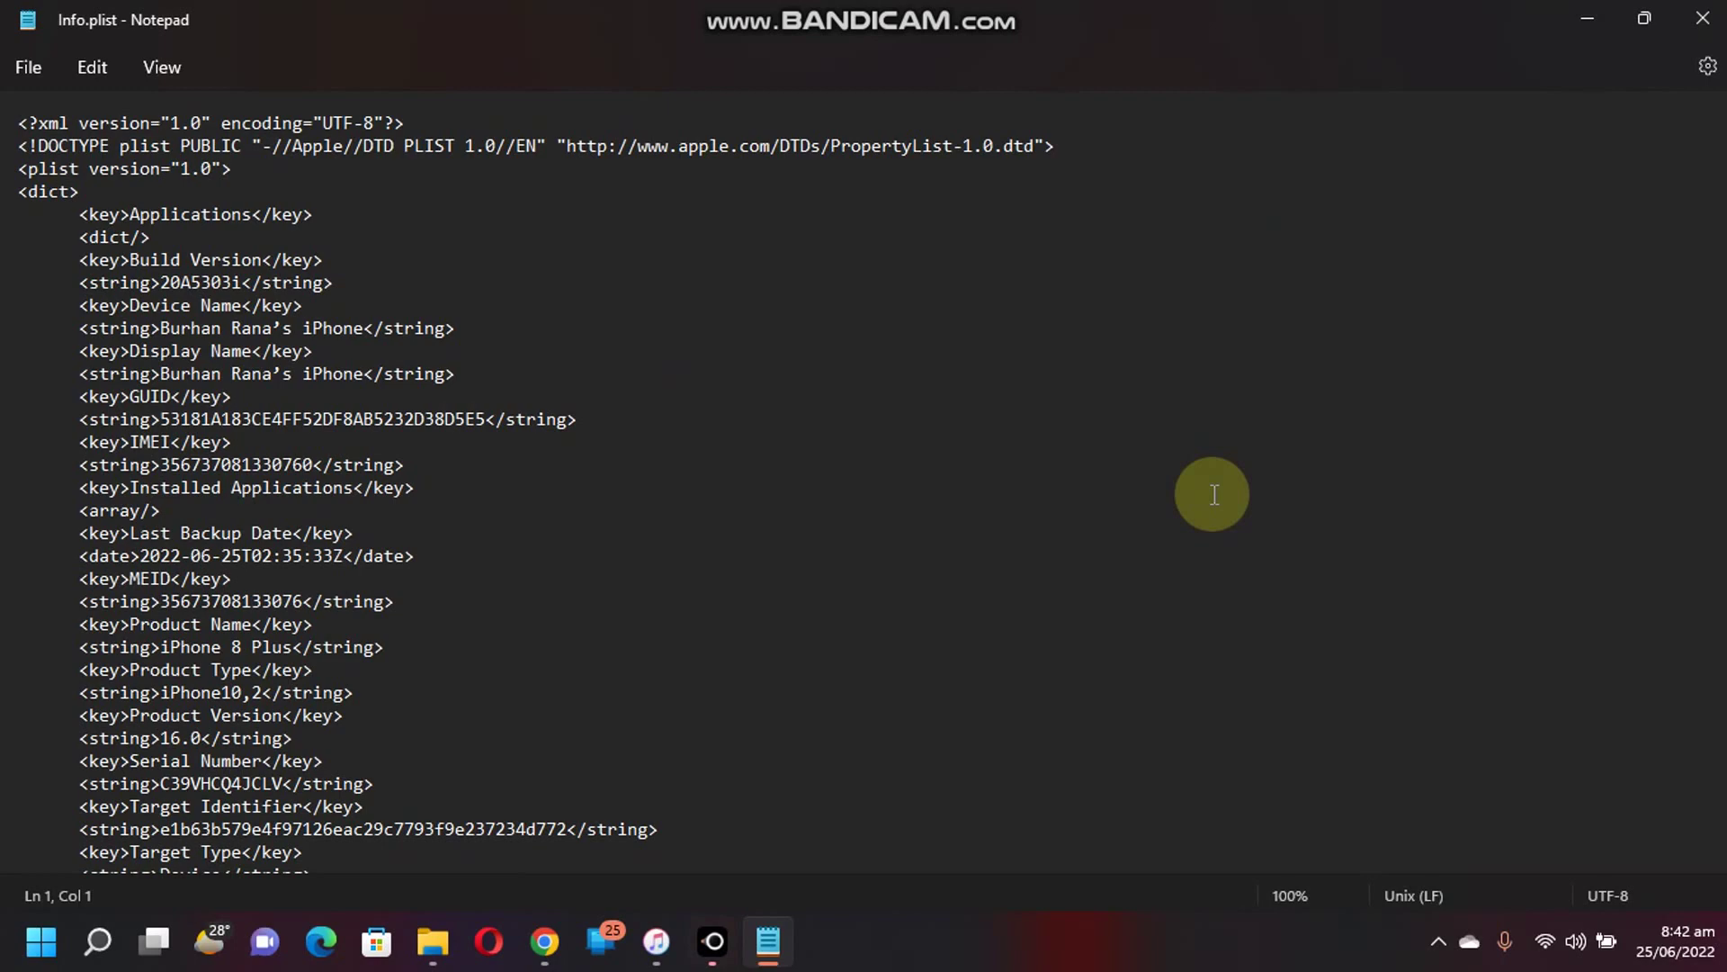
# - Search Info.plist for 16, set the Product Version string to 15.0, and close the file with the changes saved
pyautogui.hotkey('ctrl', 'f')
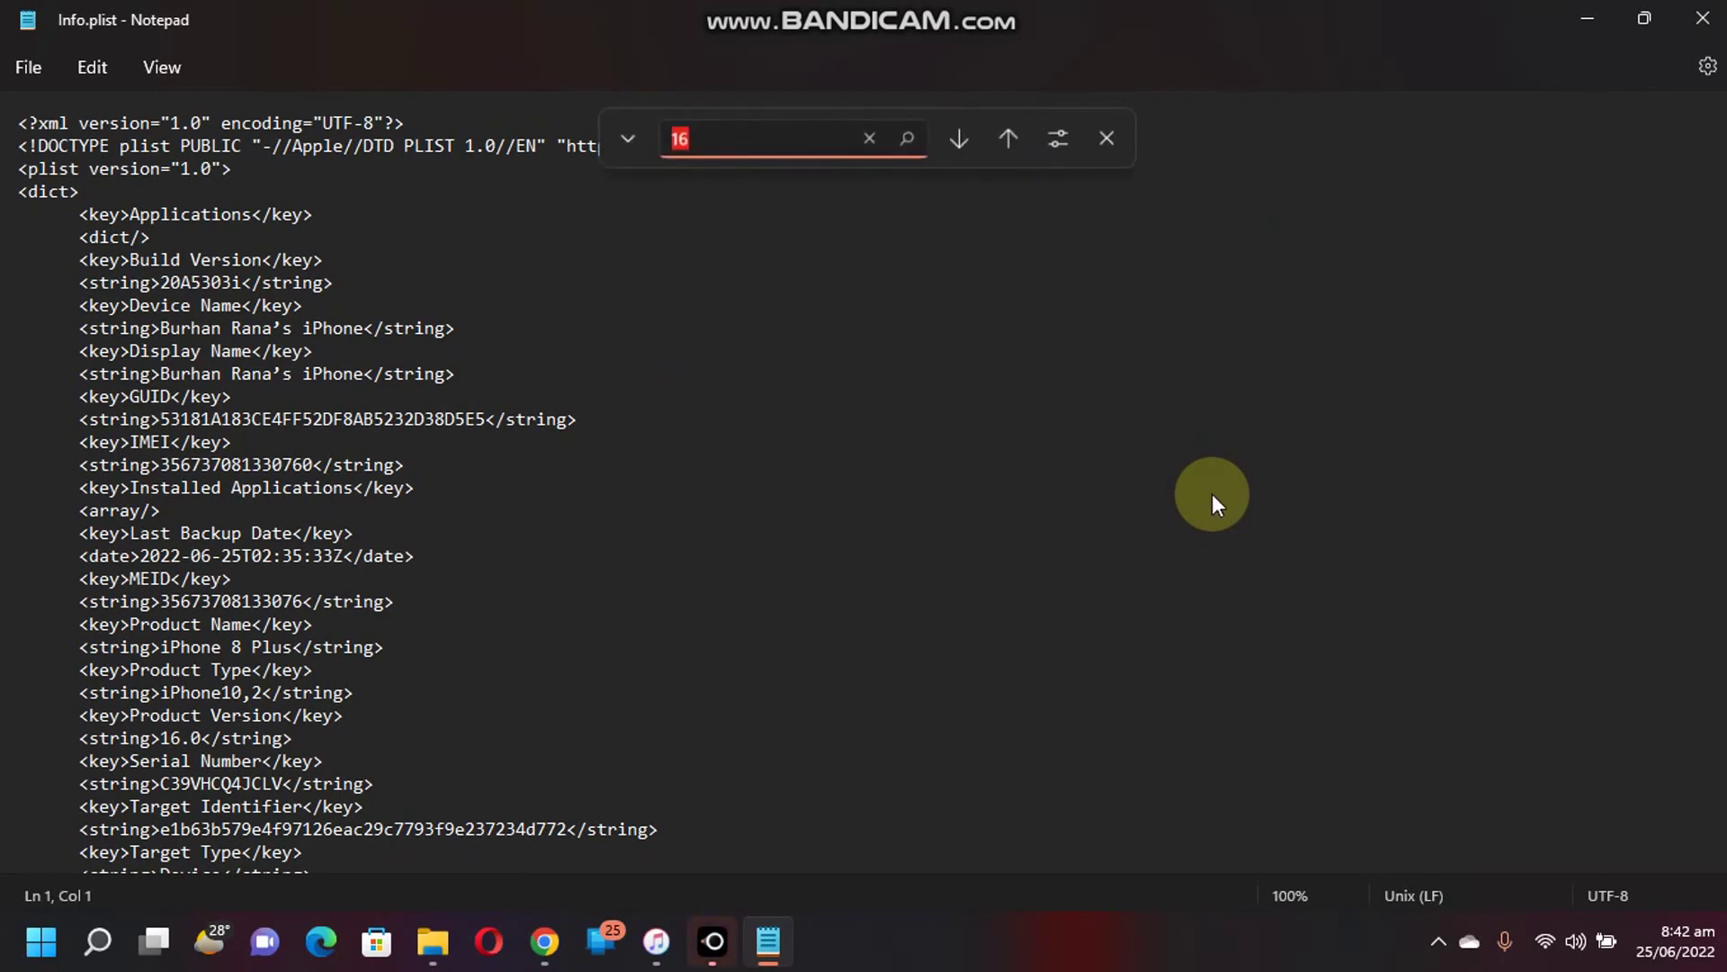
pyautogui.press('Return')
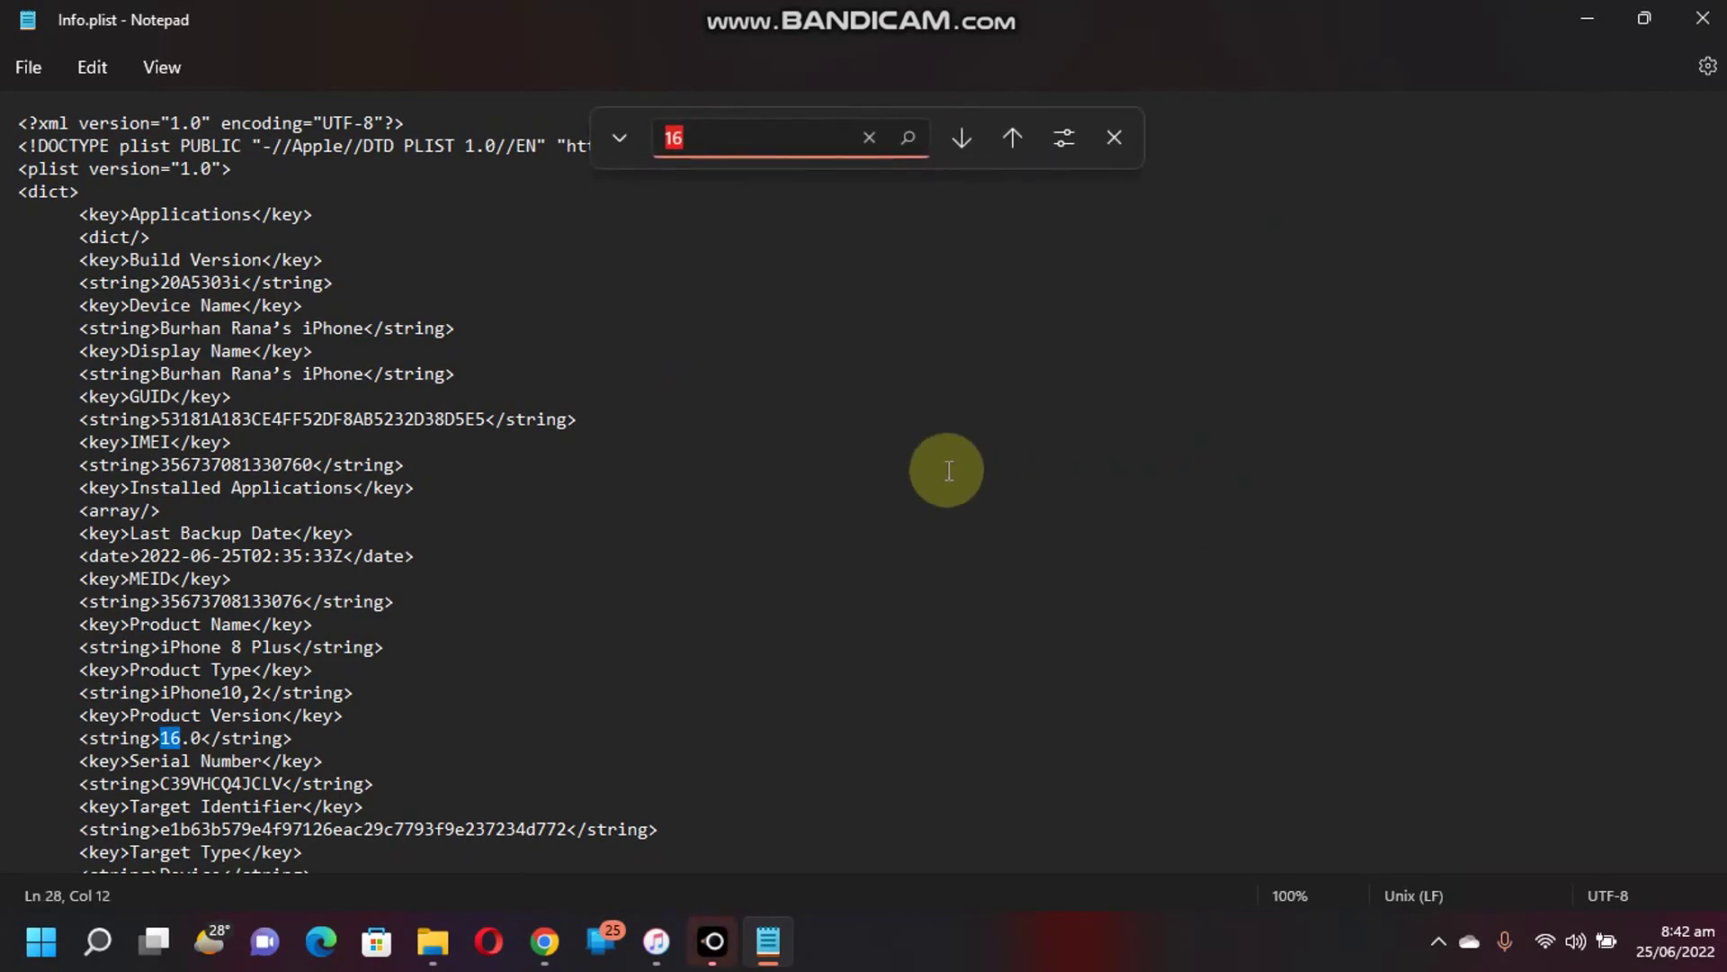
pyautogui.press('Return')
pyautogui.press('Return')
pyautogui.click(1114, 137)
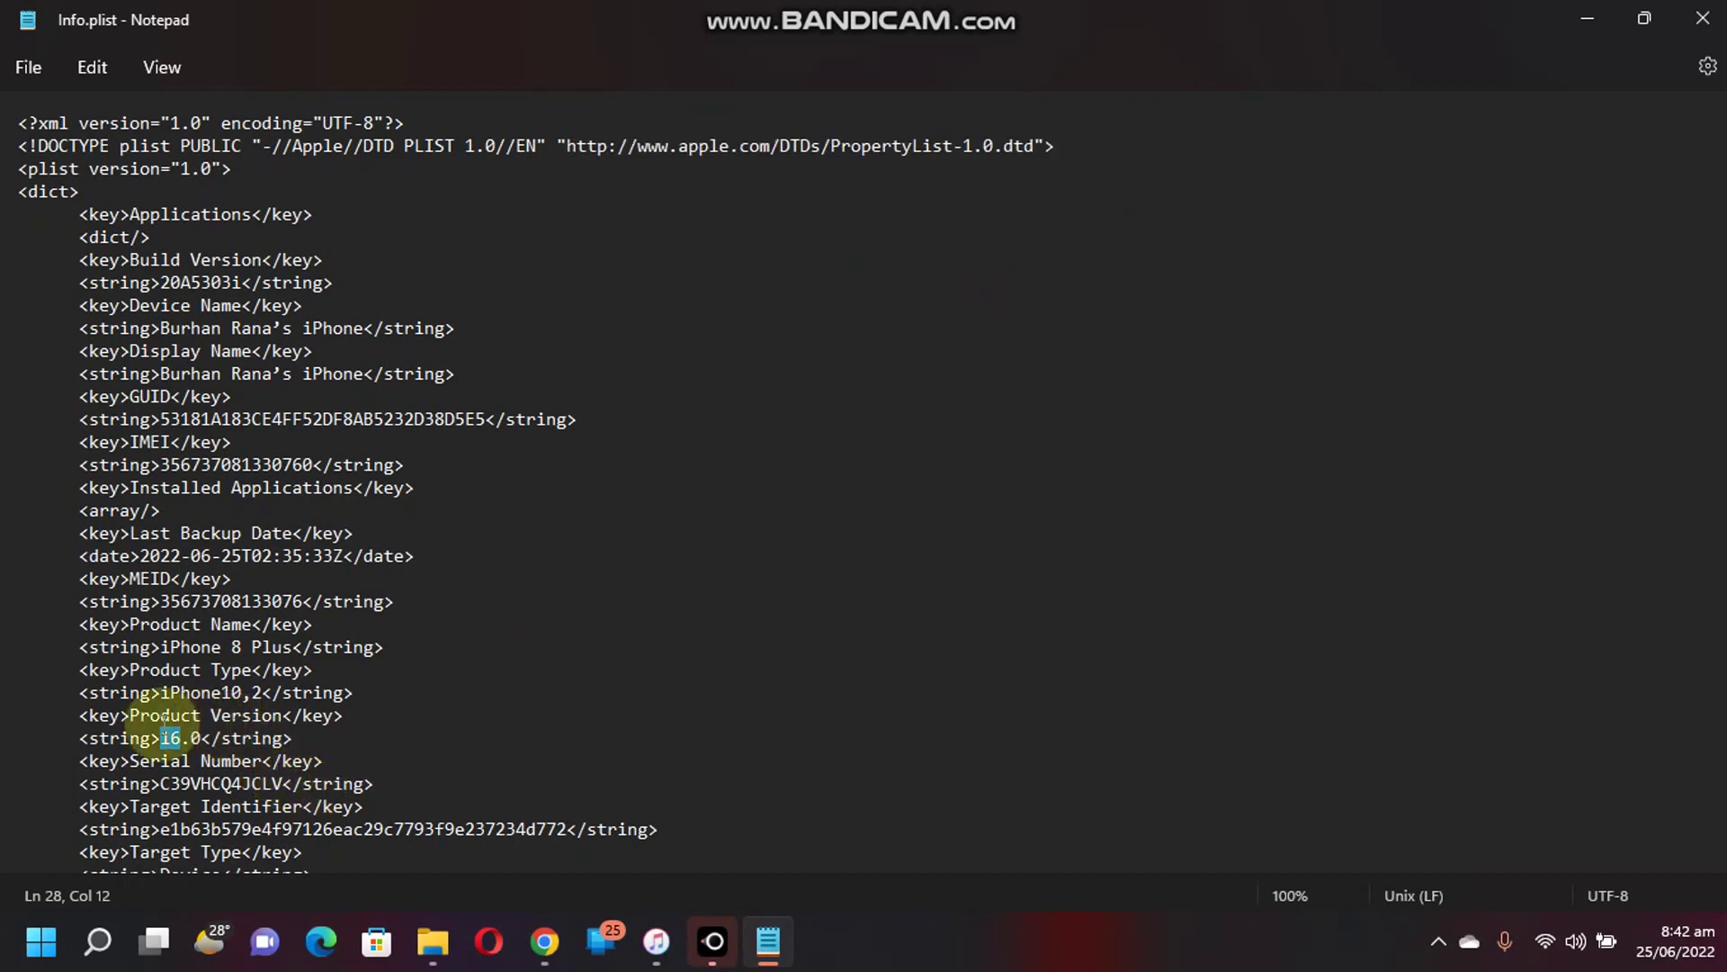
pyautogui.click(180, 738)
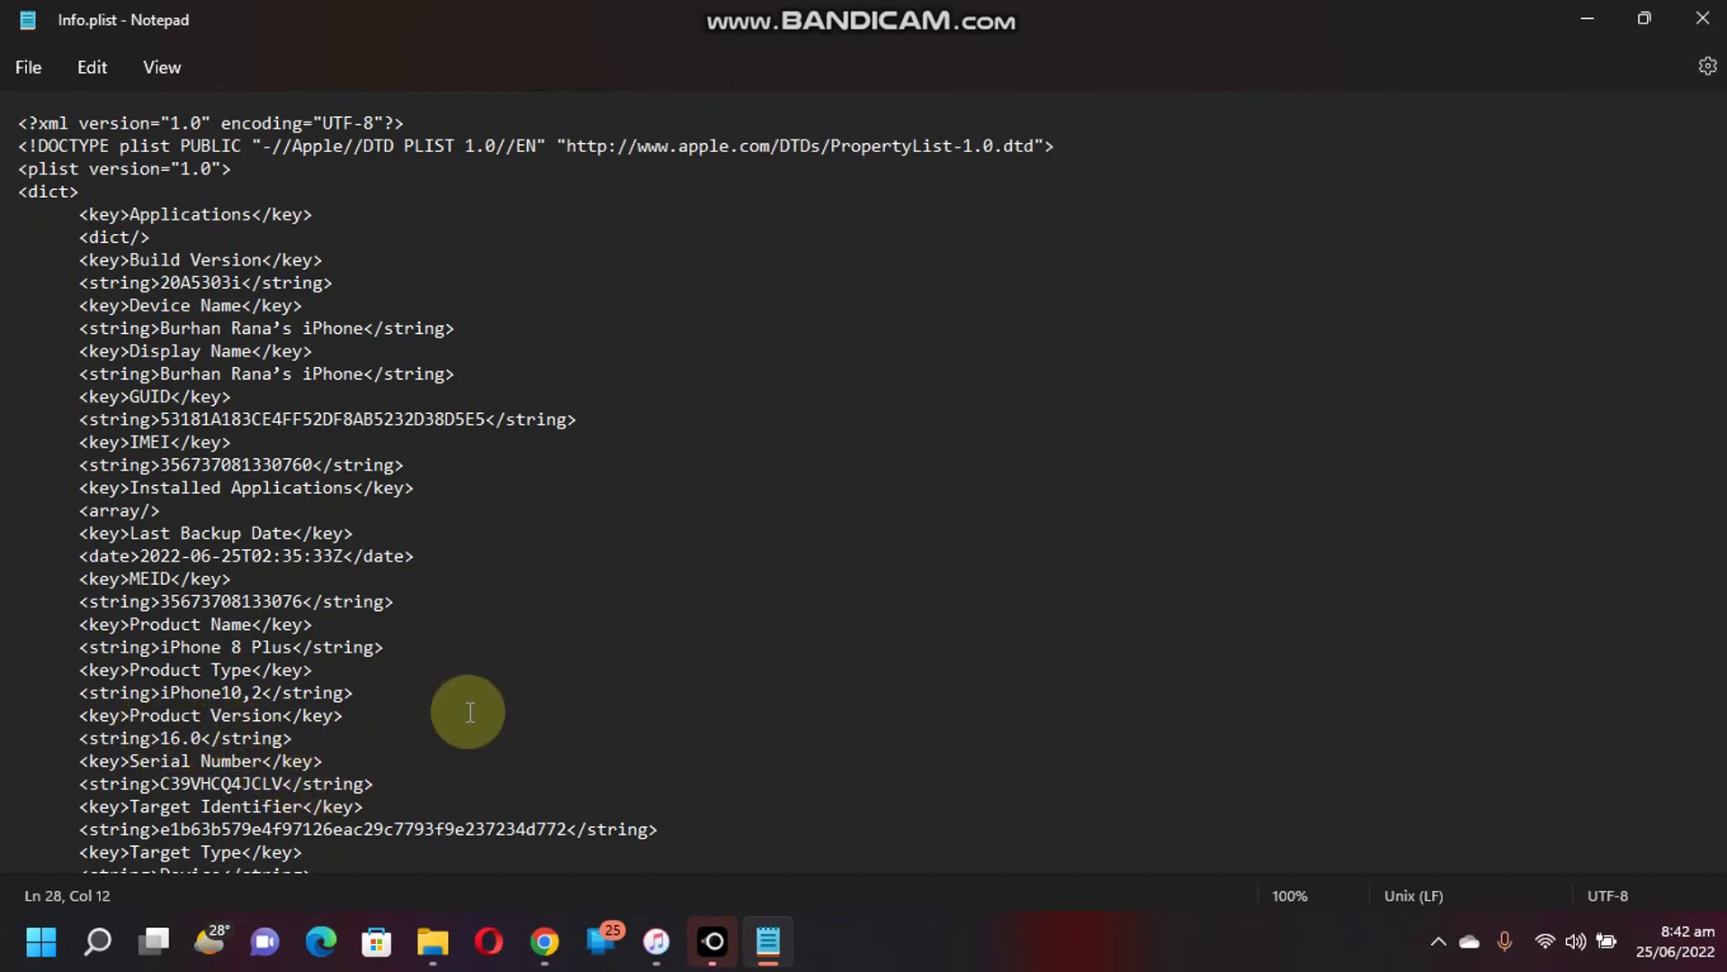
pyautogui.press('BackSpace')
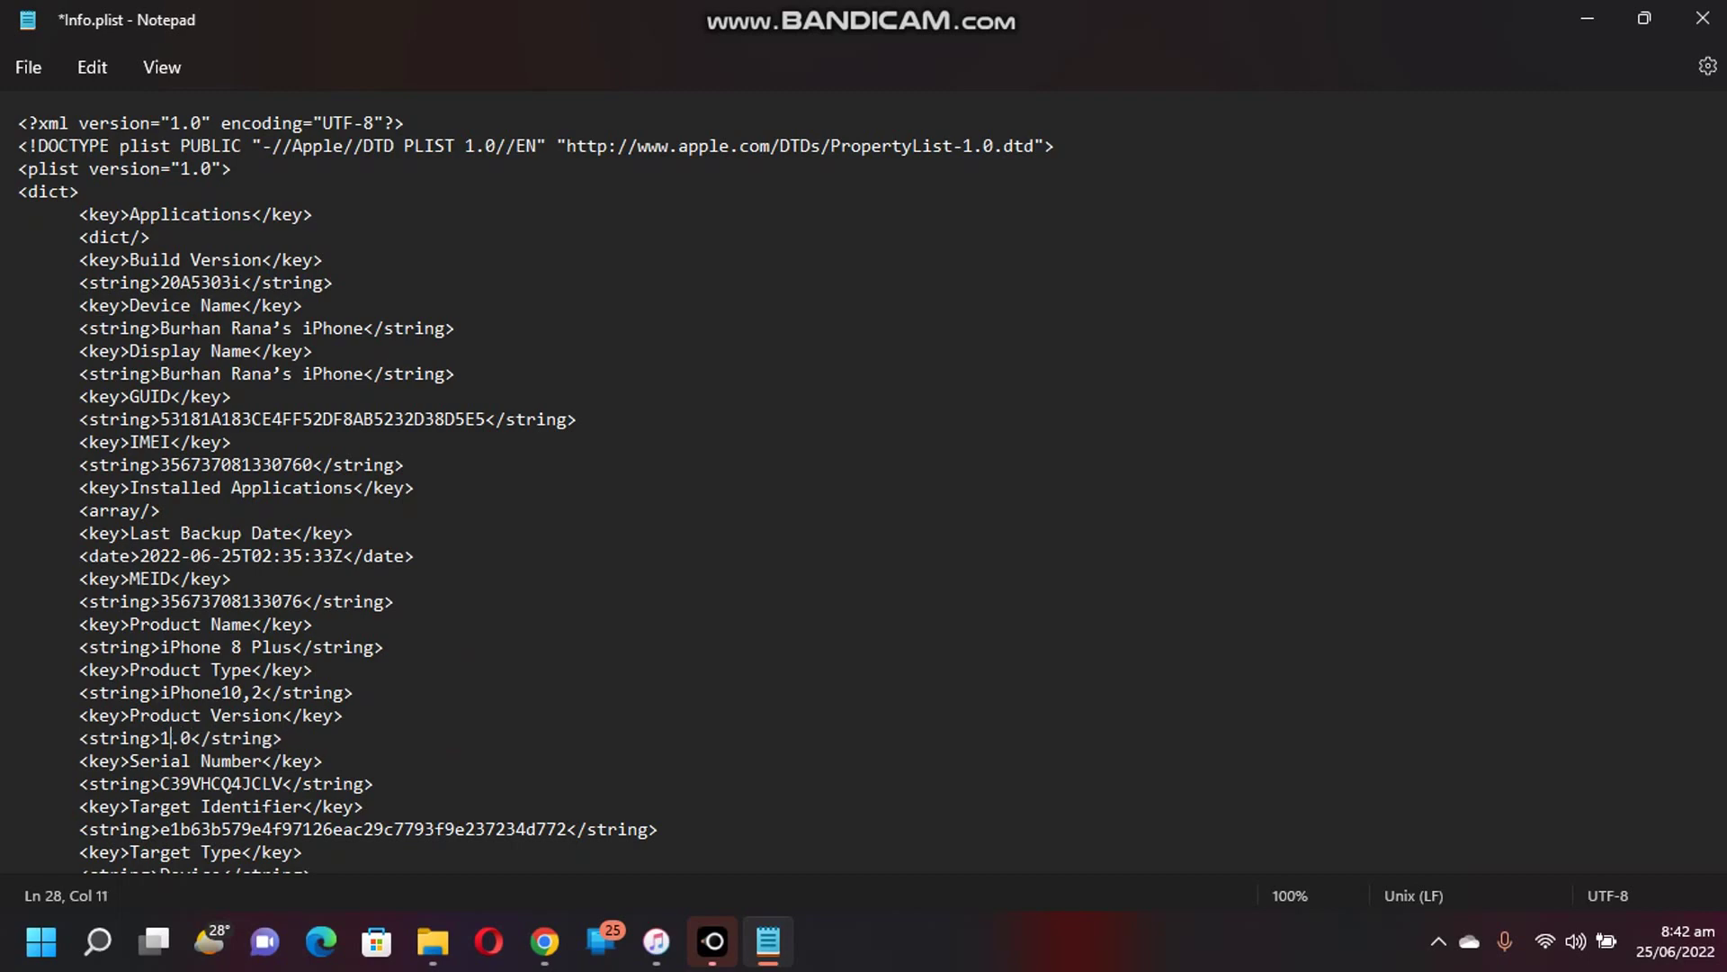
pyautogui.write('5')
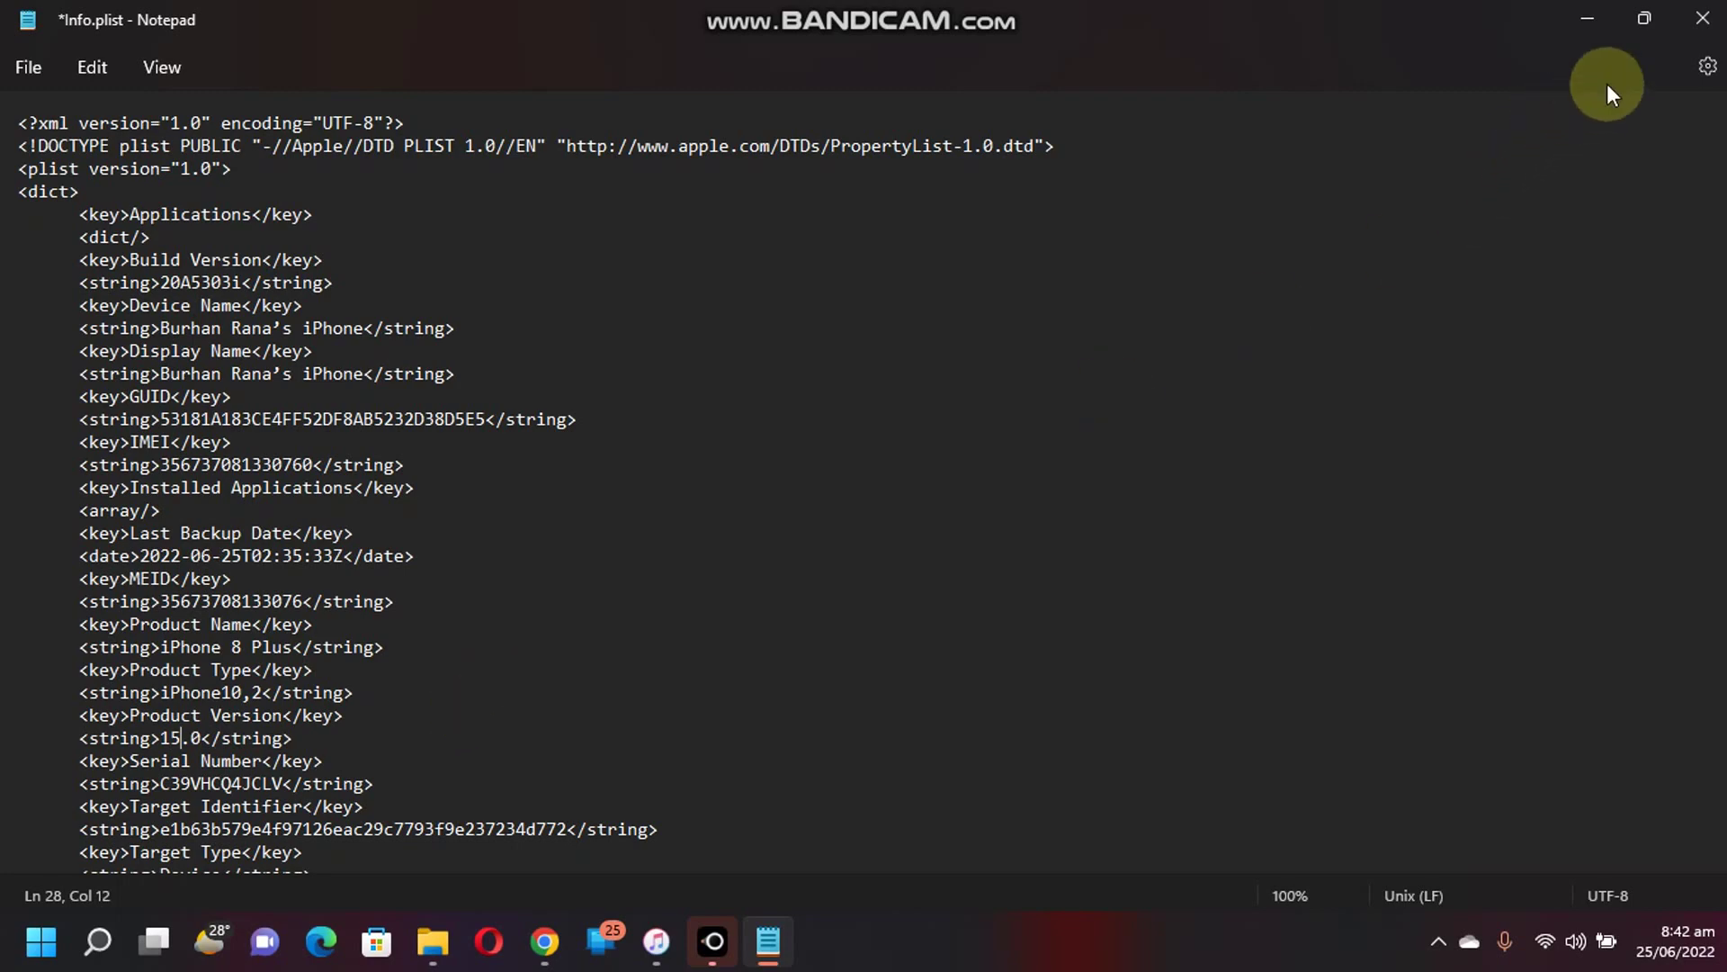
pyautogui.click(1689, 35)
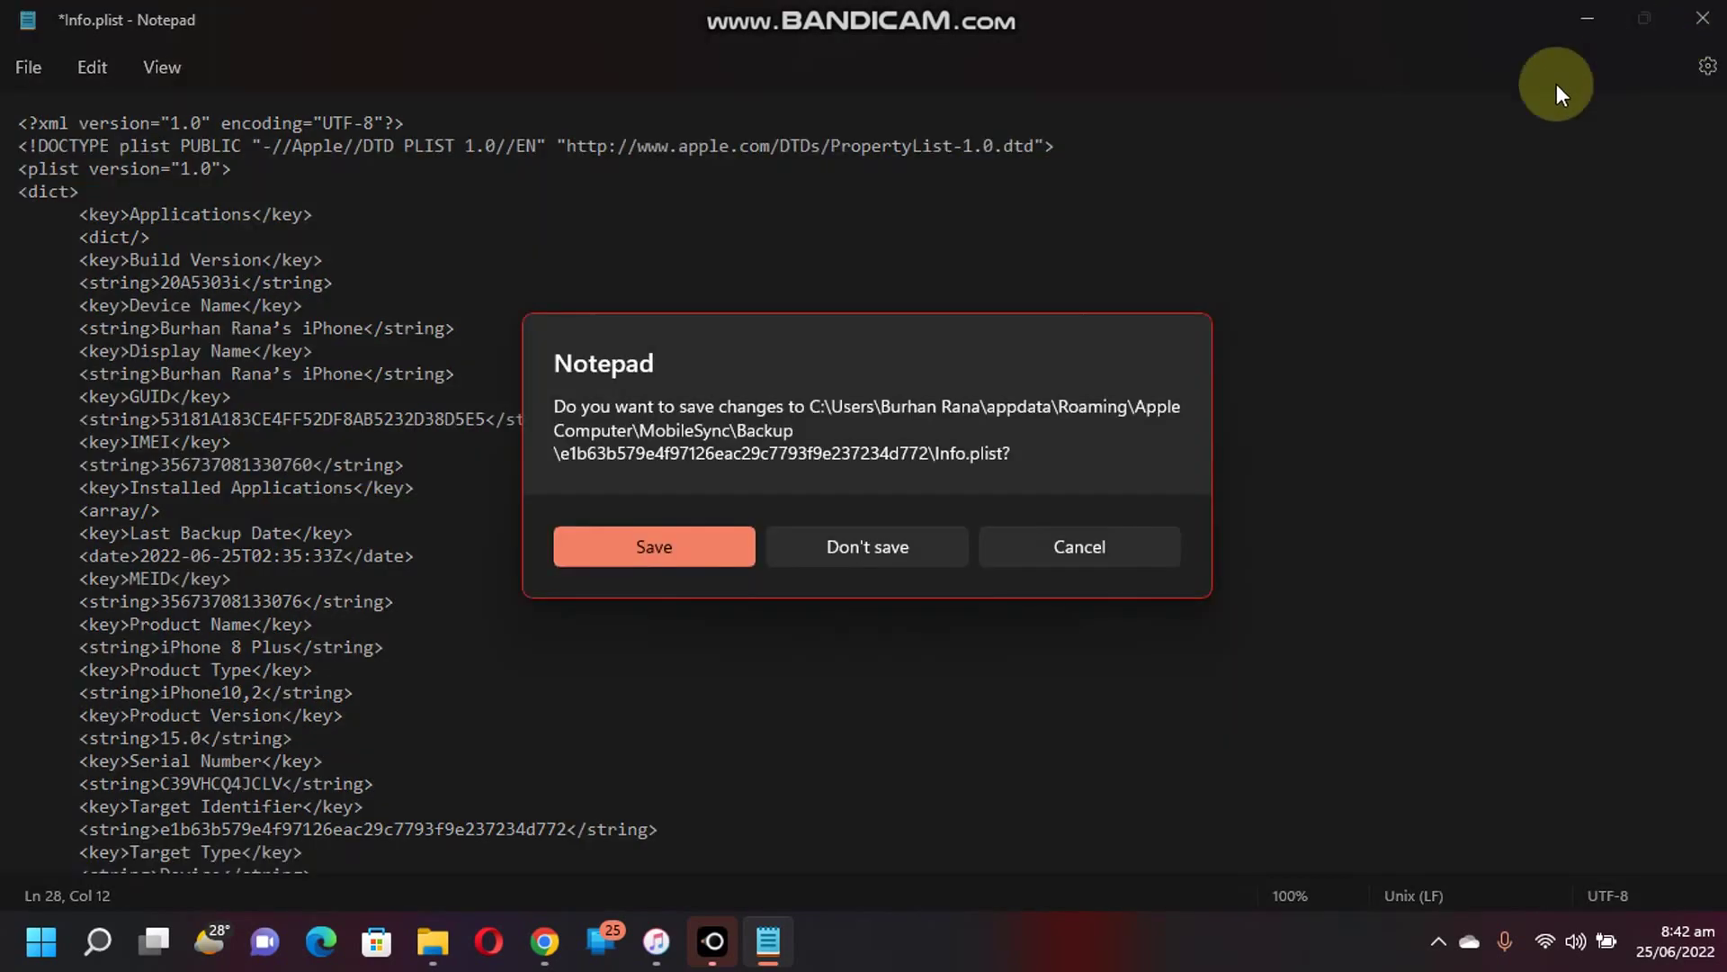
pyautogui.click(647, 545)
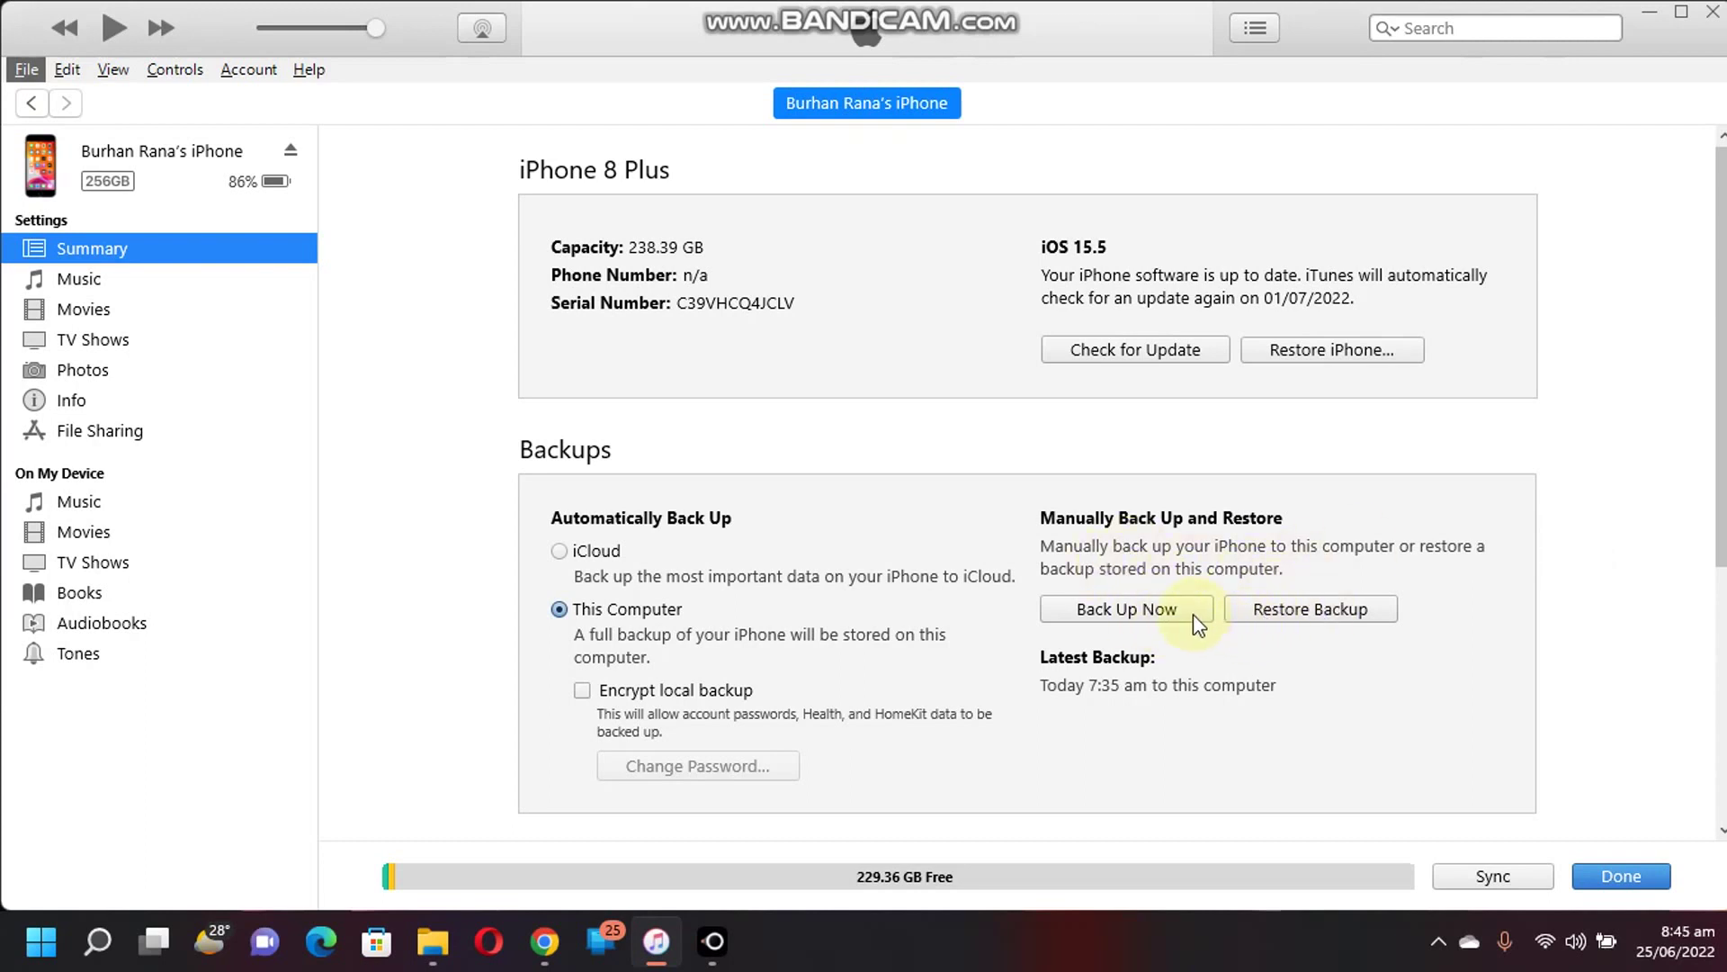
# - Switch to iTunes and restore the iPhone 8 Plus from the latest backup stored on this computer
pyautogui.click(1309, 610)
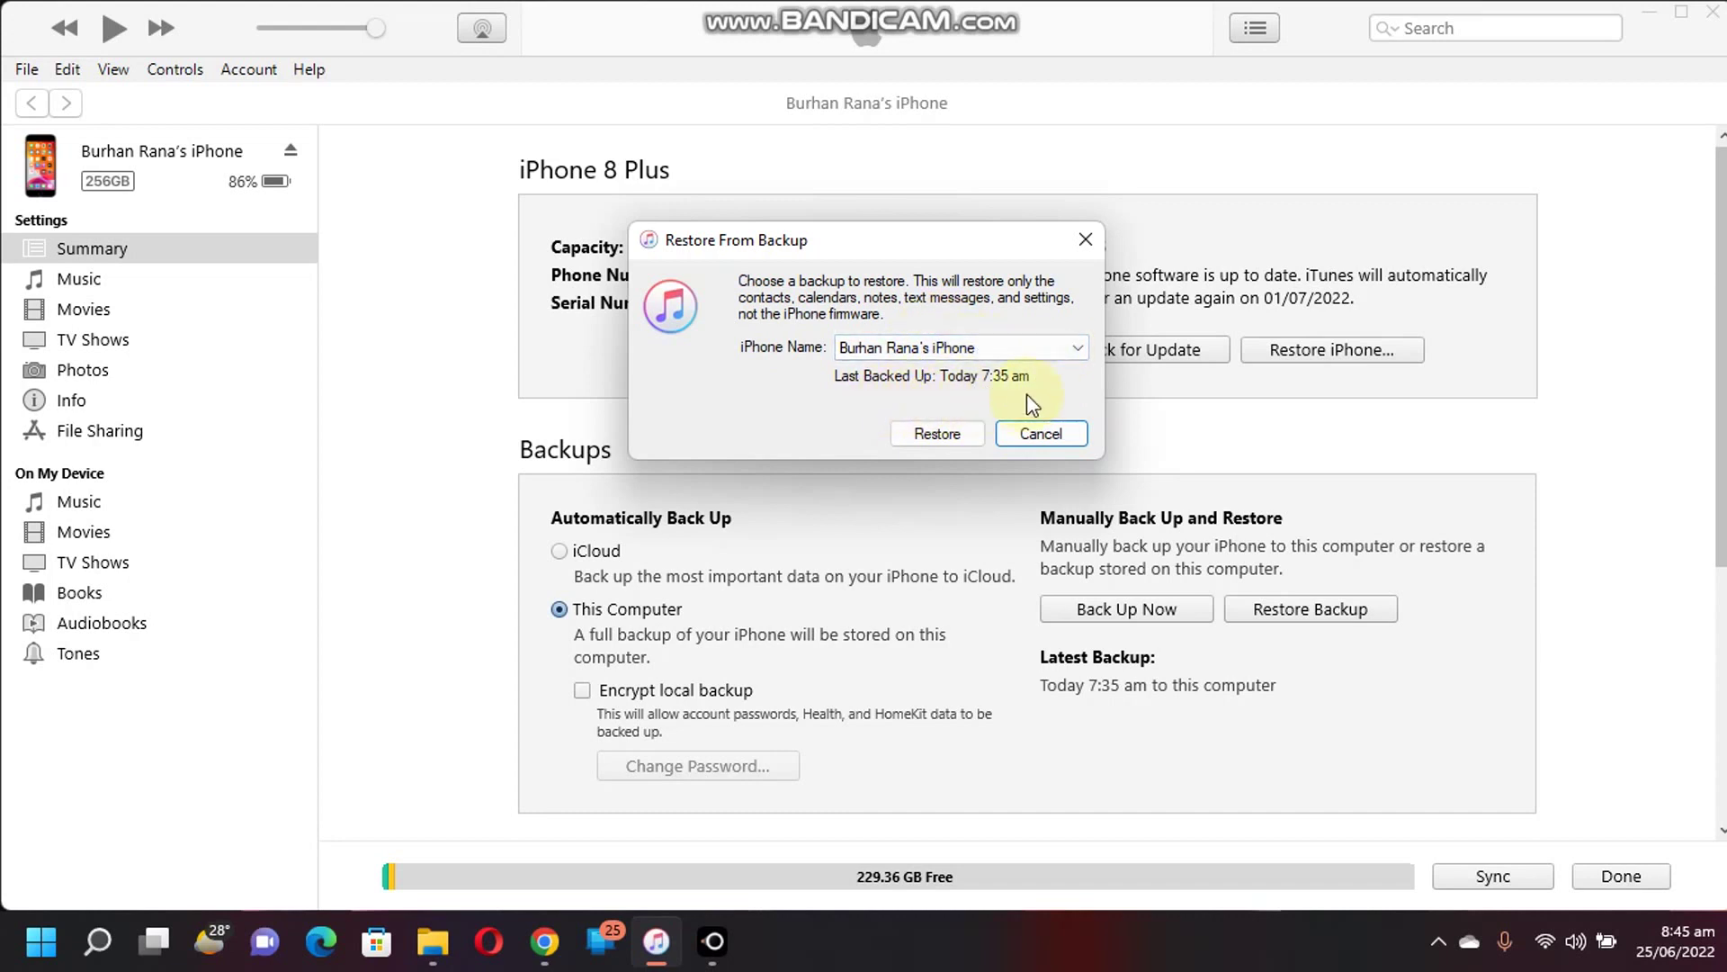
pyautogui.click(935, 434)
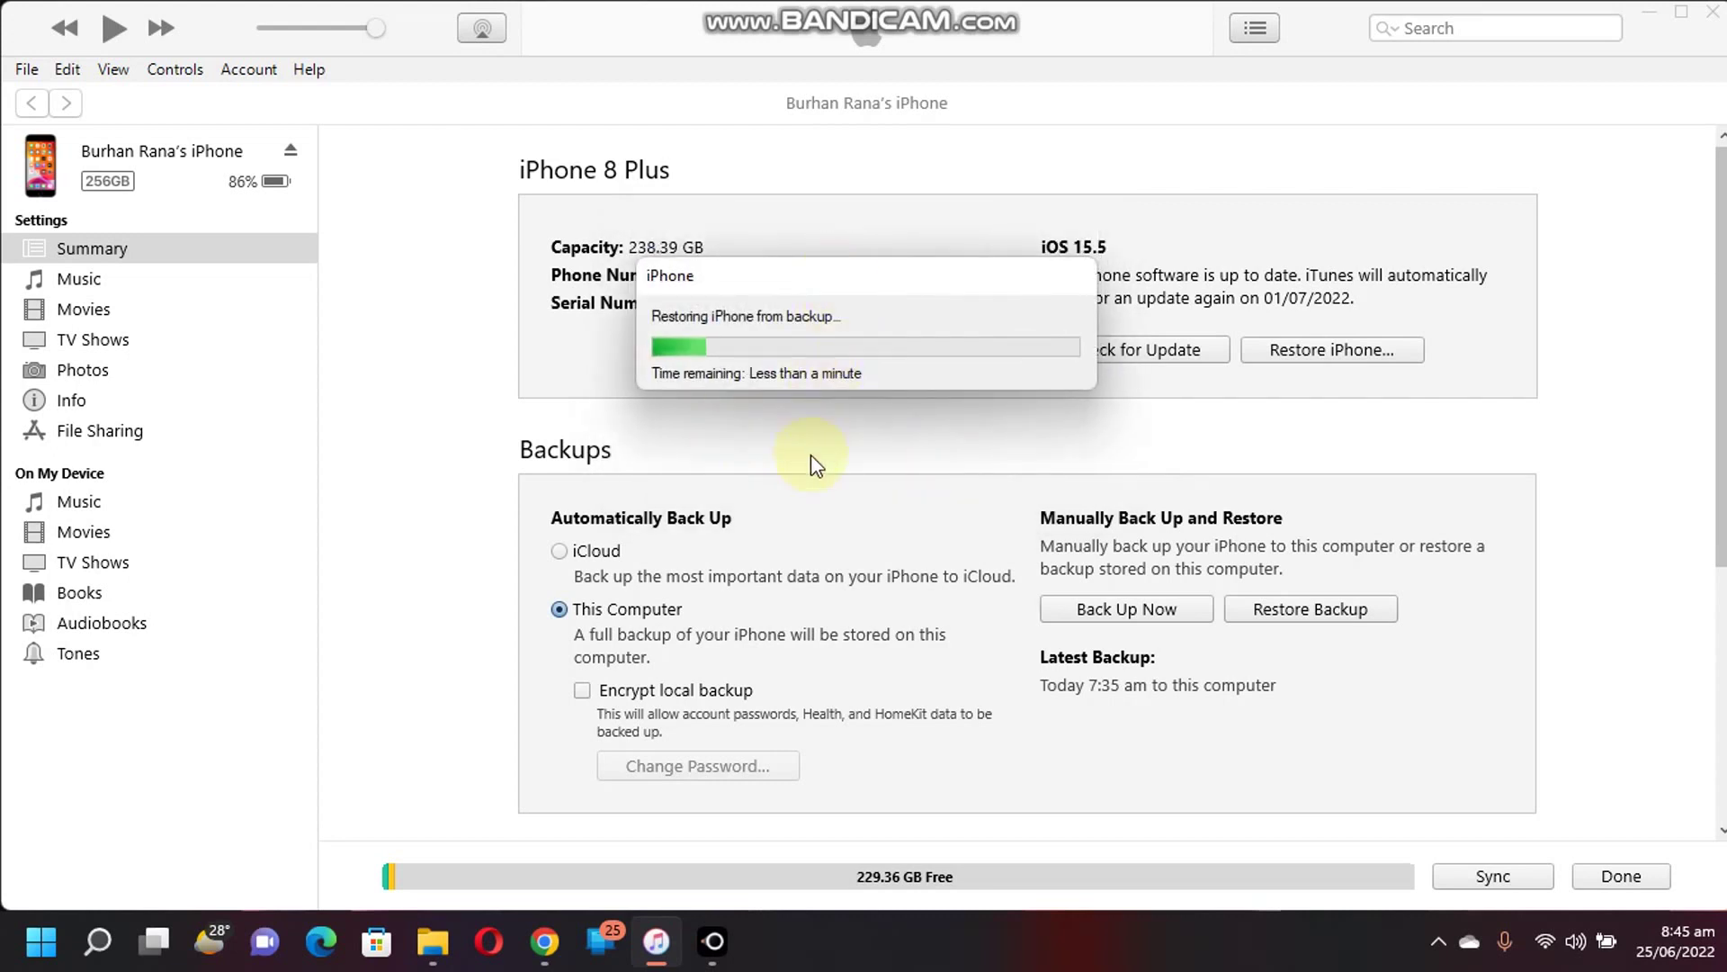